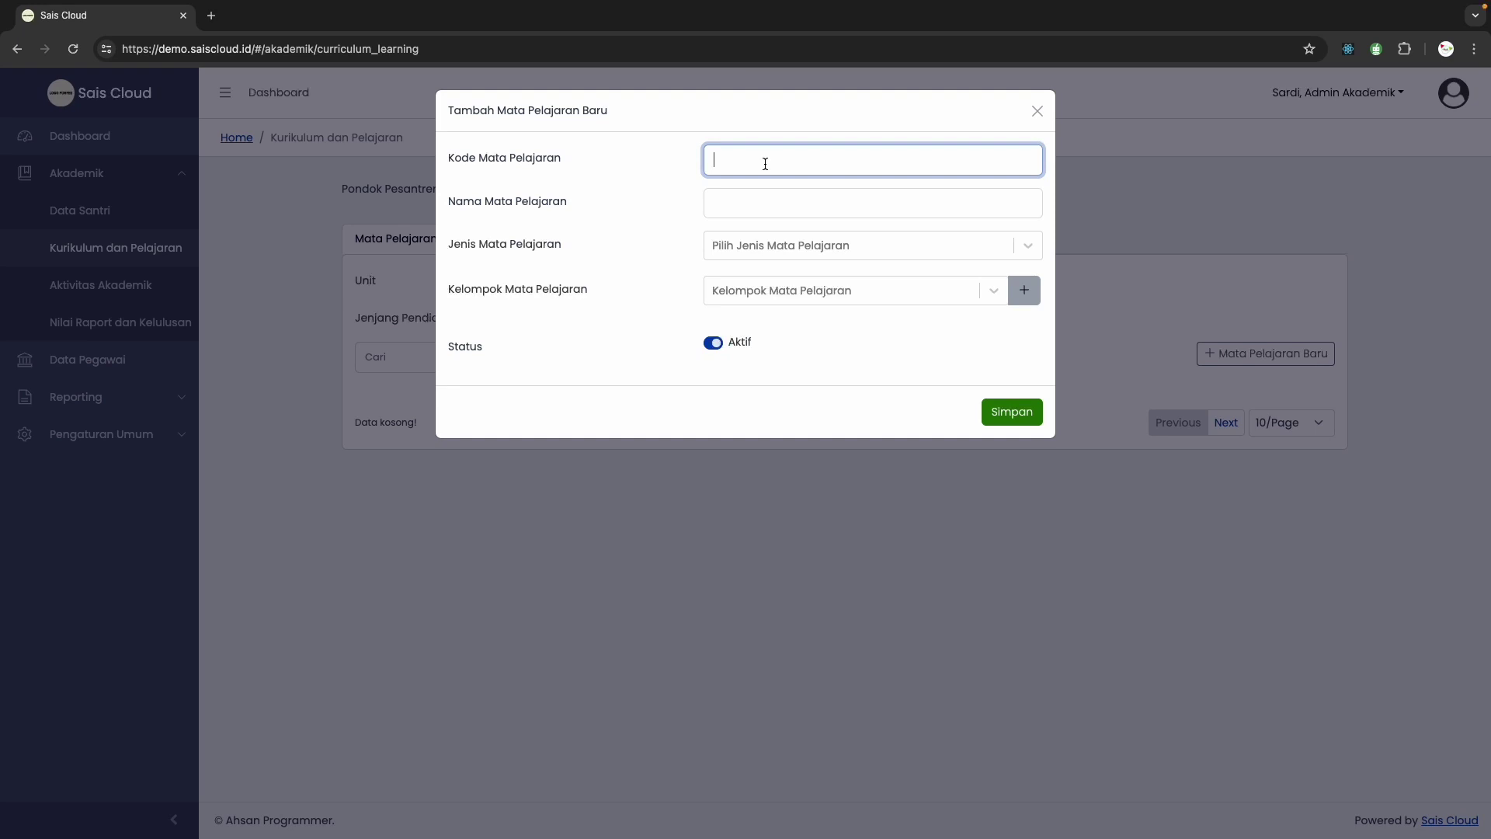
Enter MP001 as the new subject's code and Aqidah as its name.
type("MKD")
type("001")
left_click(725, 174)
key("BackSpace")
key("BackSpace")
type("P")
key("Tab")
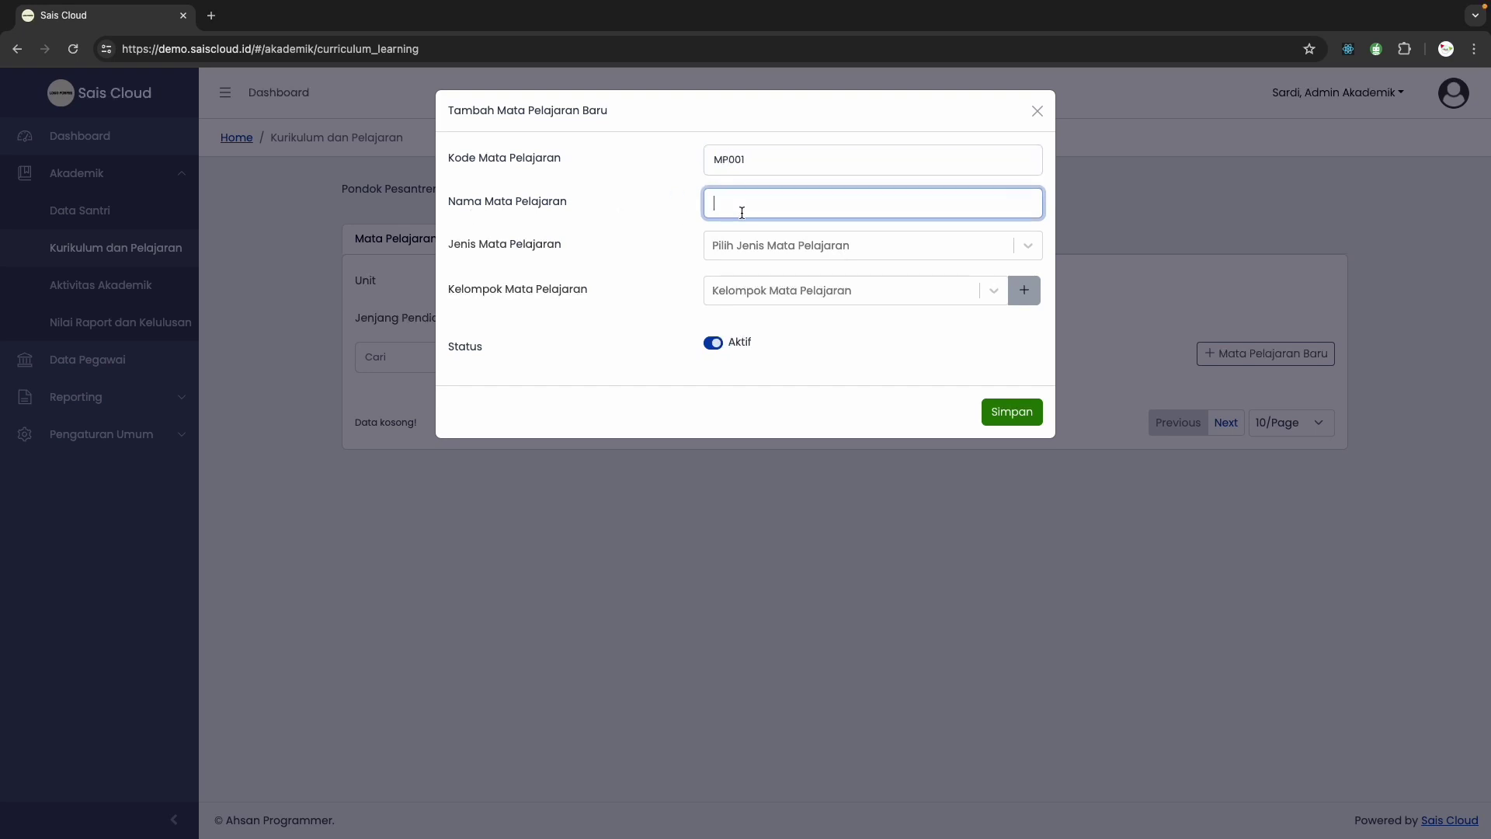
type("Aqidah")
Set the subject type of Aqidah to Wajib.
left_click(798, 244)
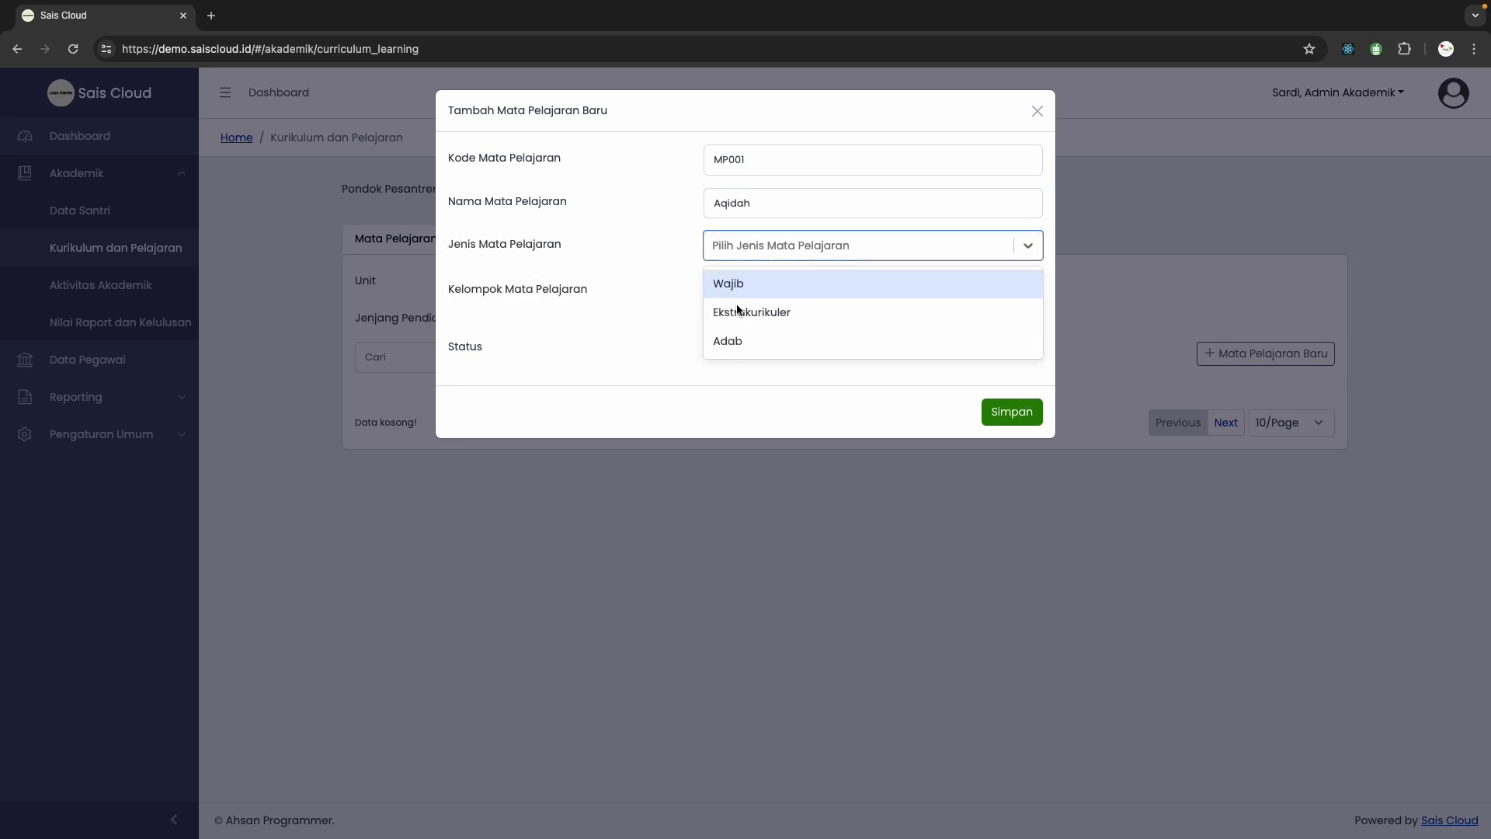
left_click(810, 287)
left_click(852, 247)
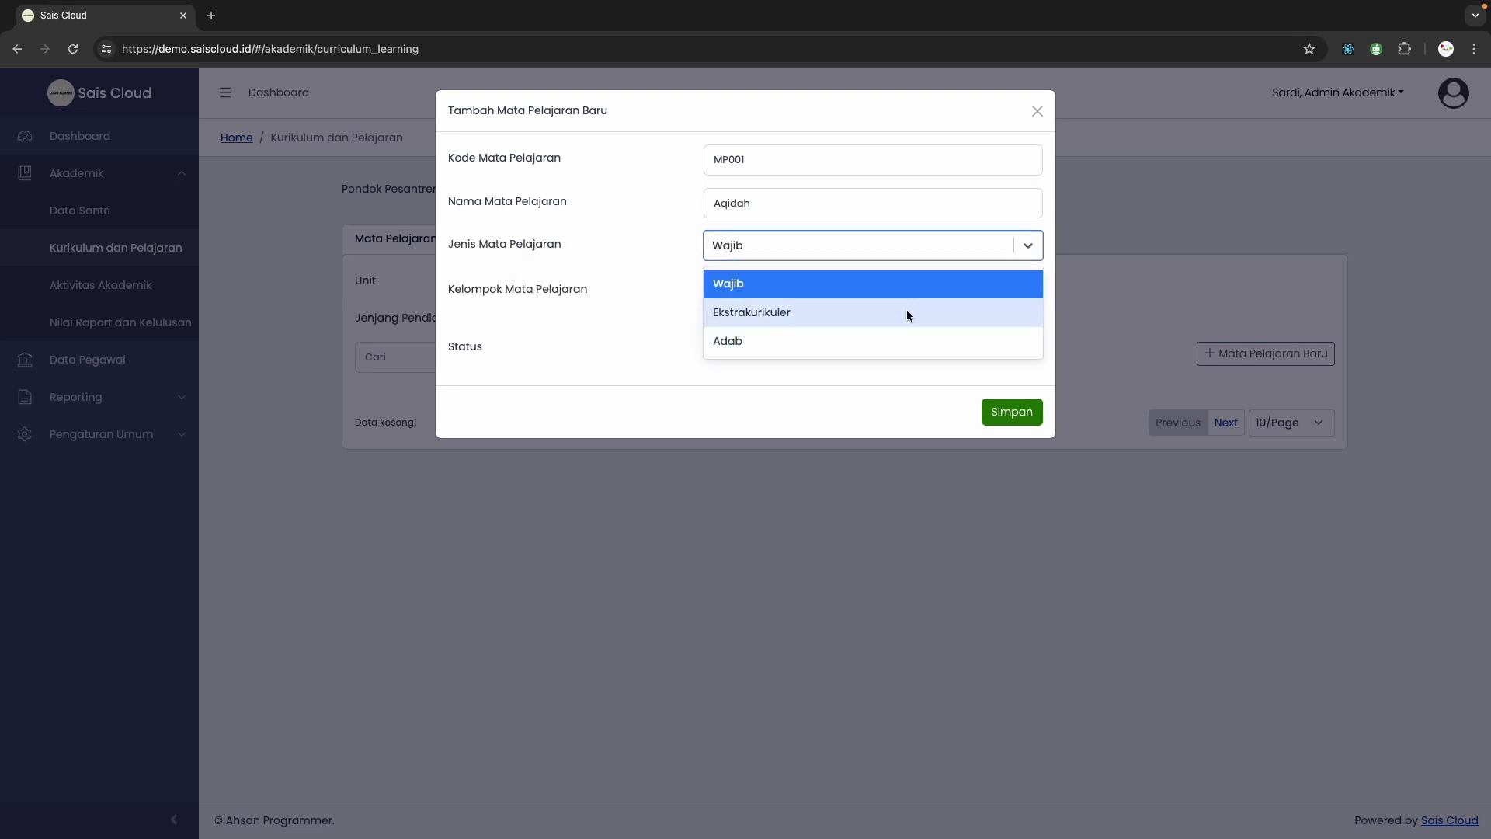
left_click(806, 285)
left_click(877, 364)
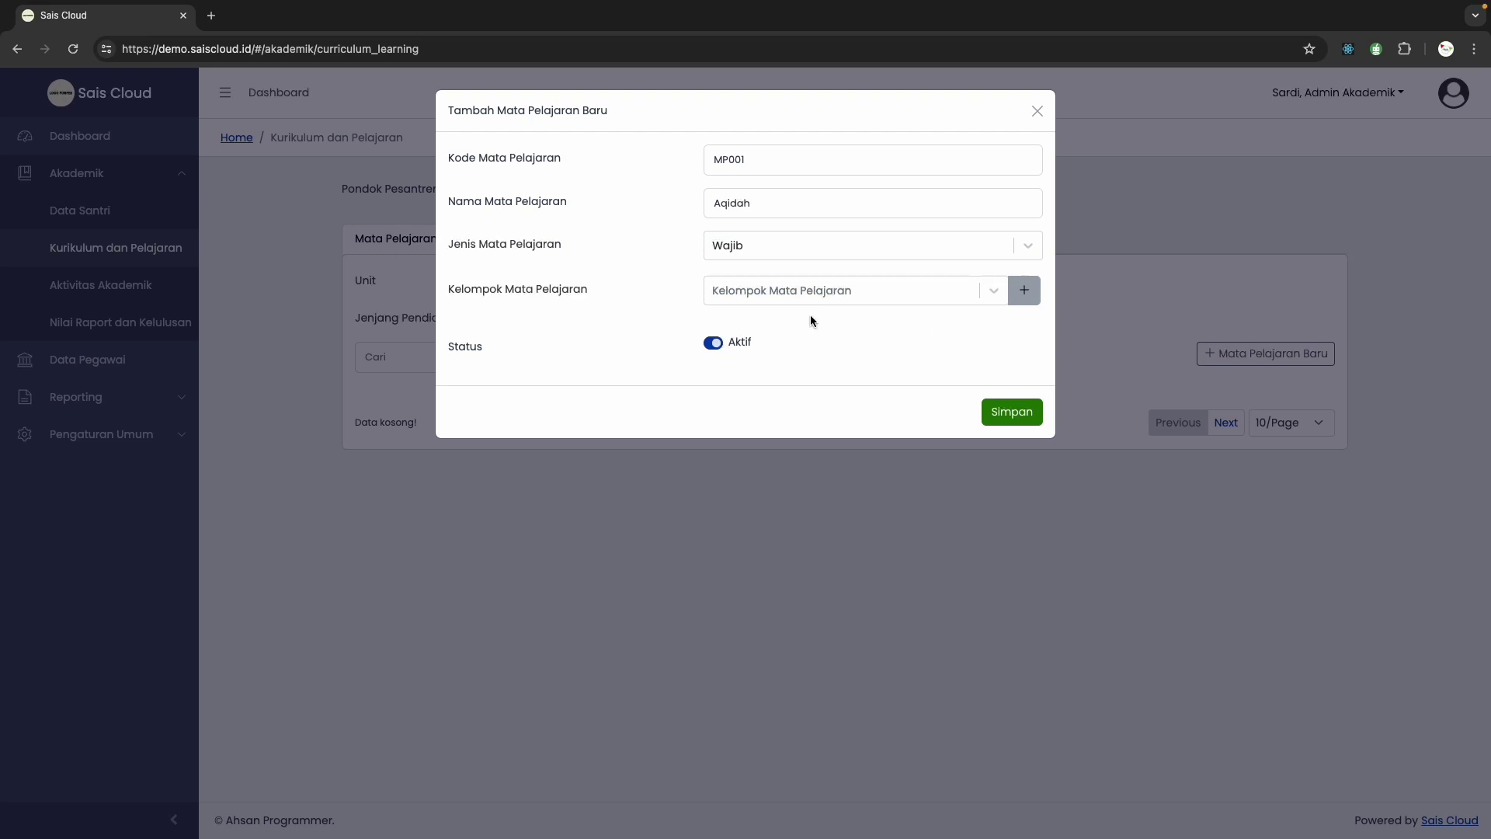
Check the subject group form without adding a group, save the Aqidah subject, and close the new-subject form.
left_click(1024, 289)
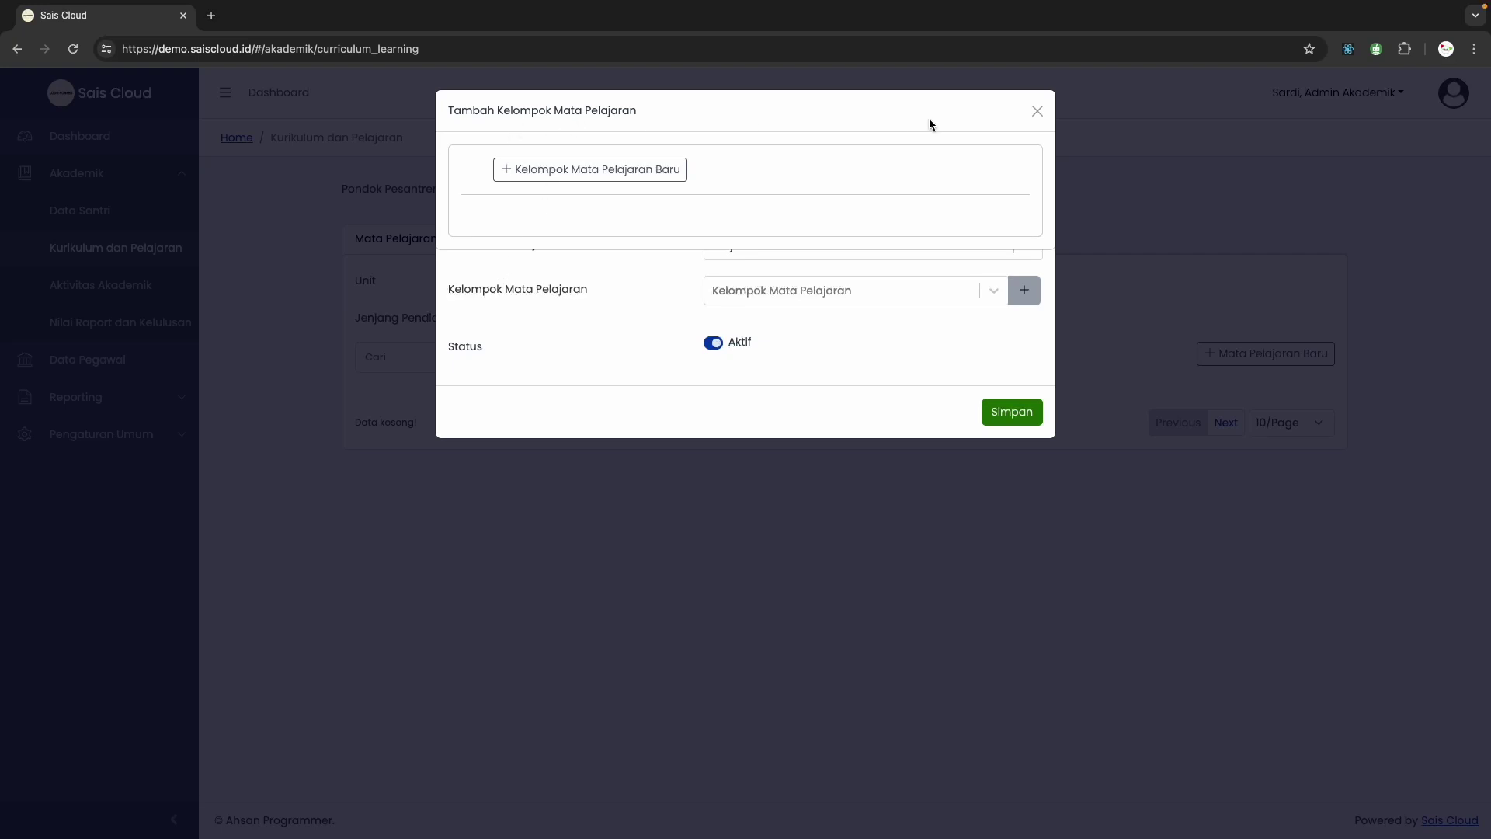
left_click(1036, 111)
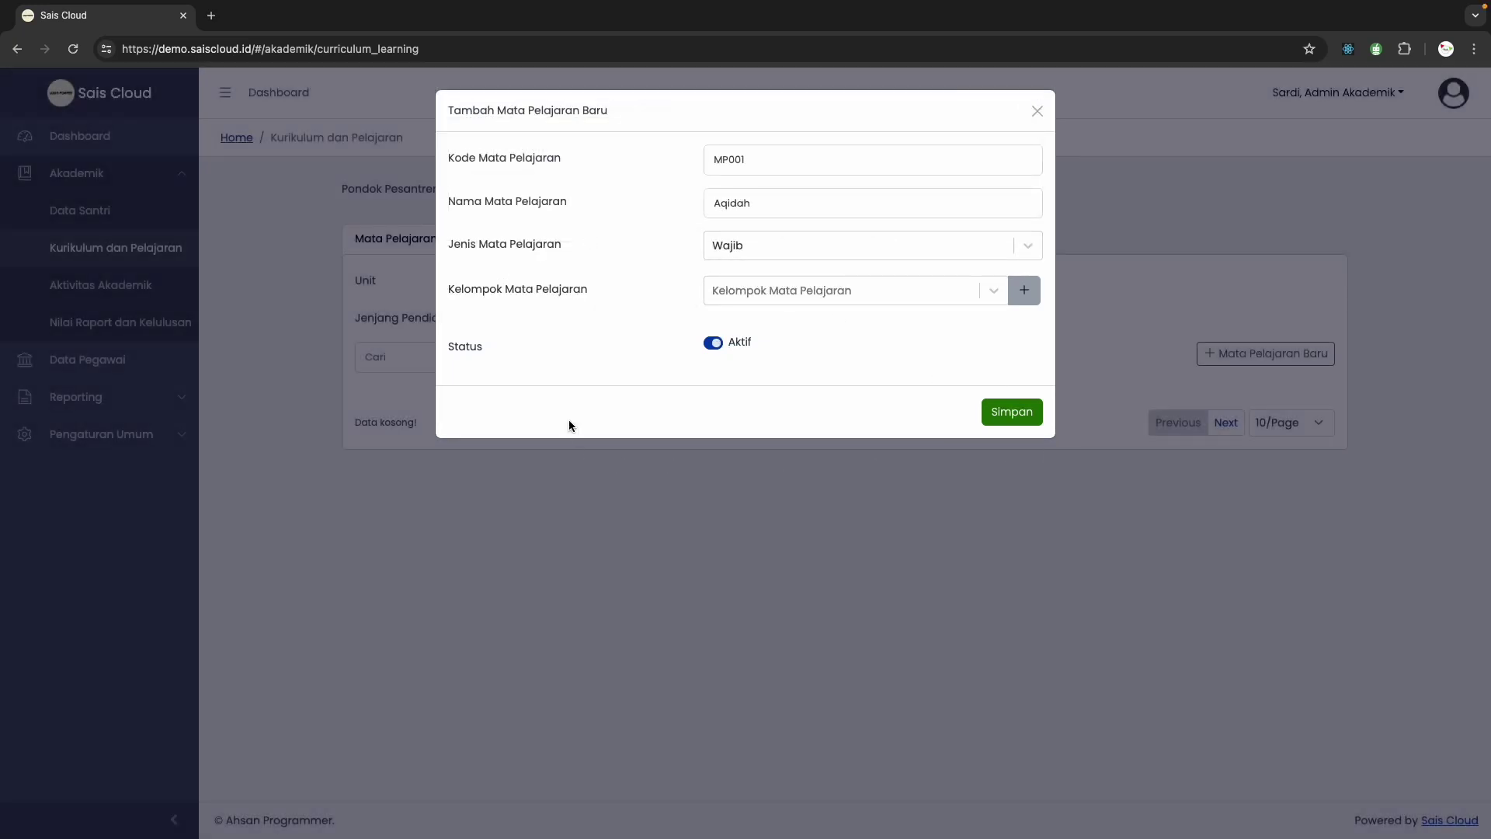
left_click(1012, 413)
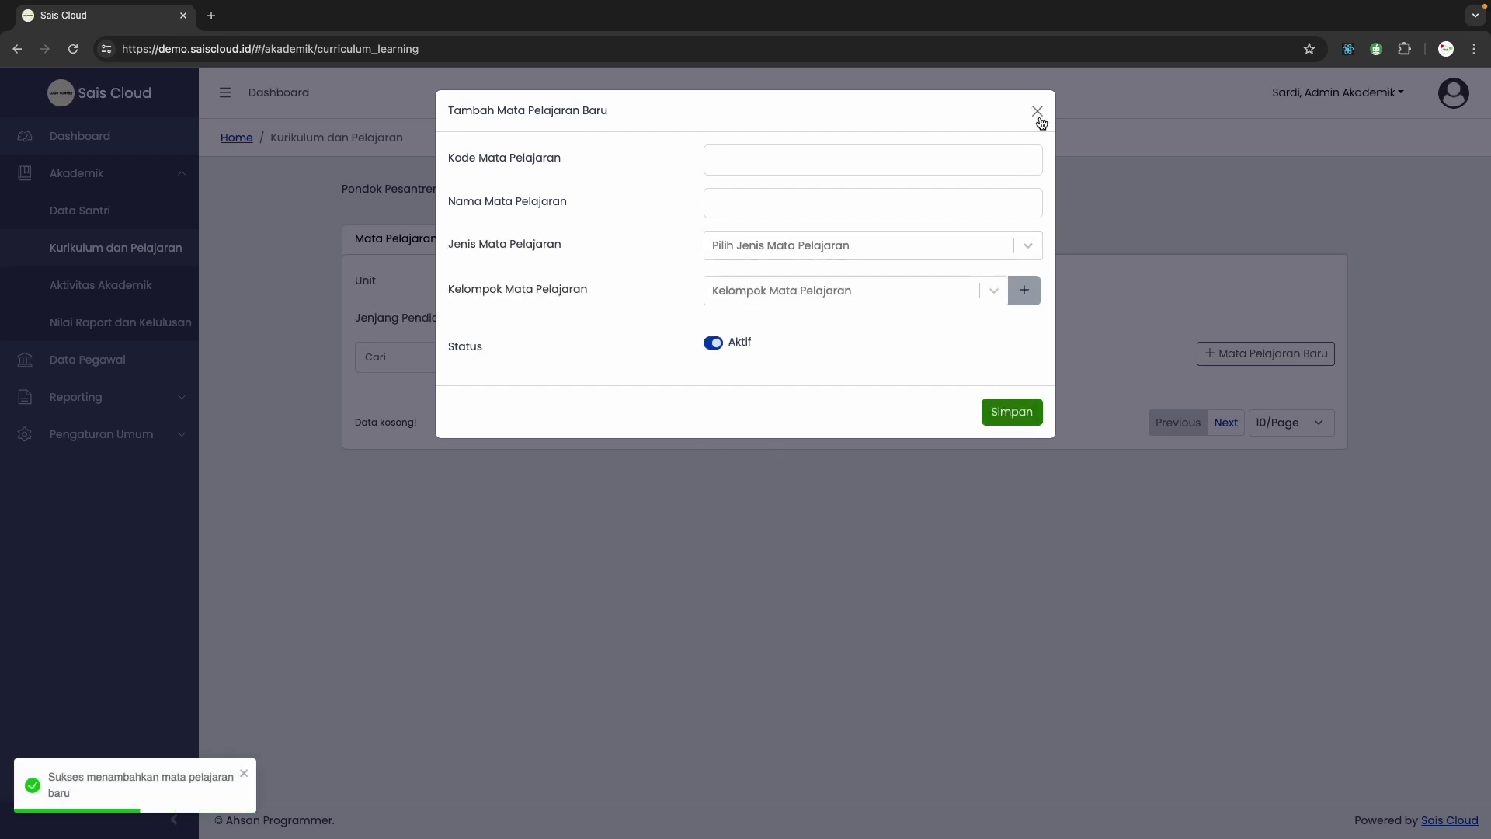
left_click(1037, 113)
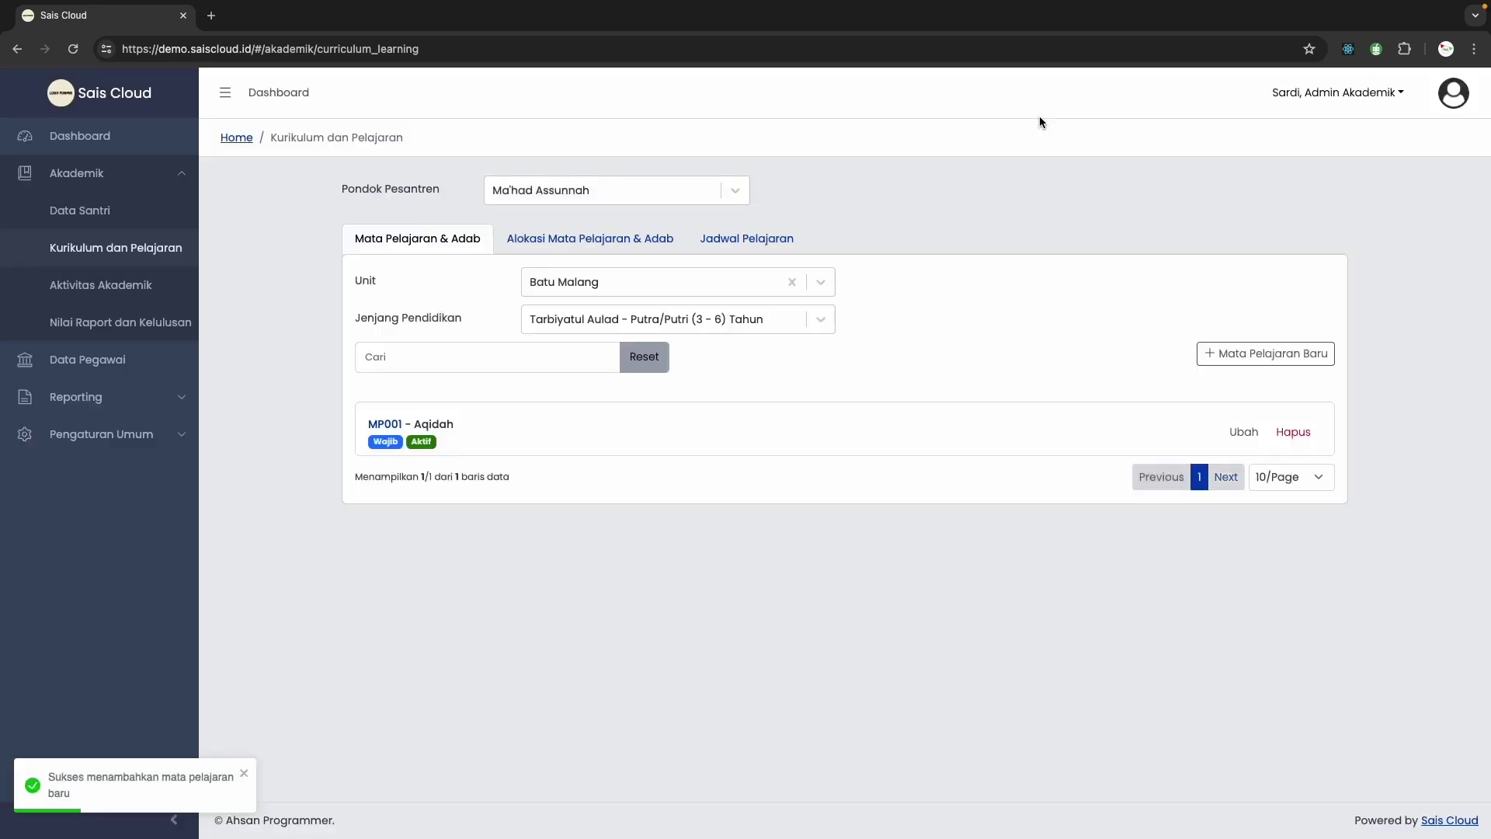
left_click(381, 442)
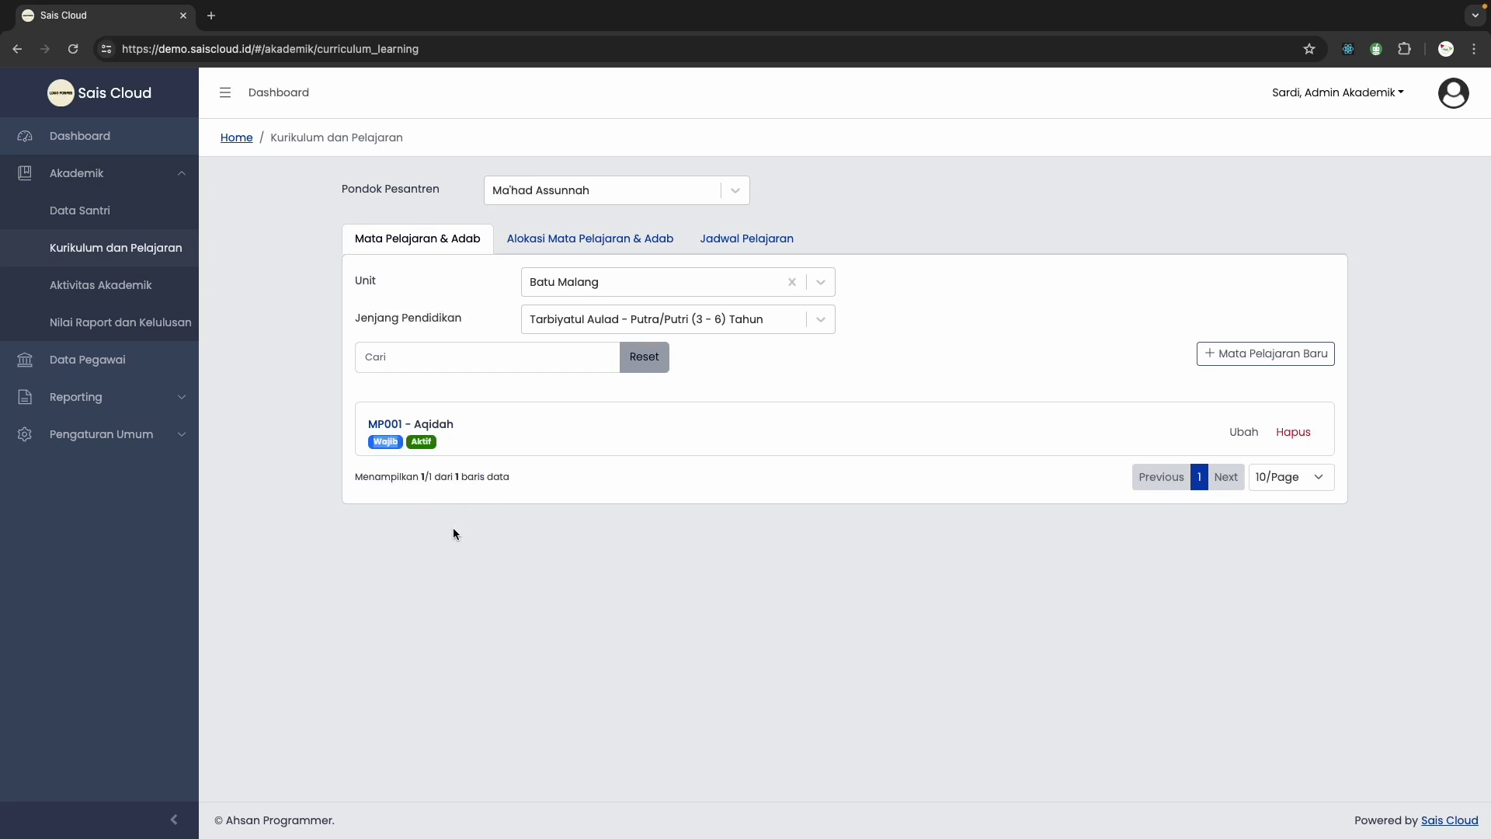
left_click(430, 332)
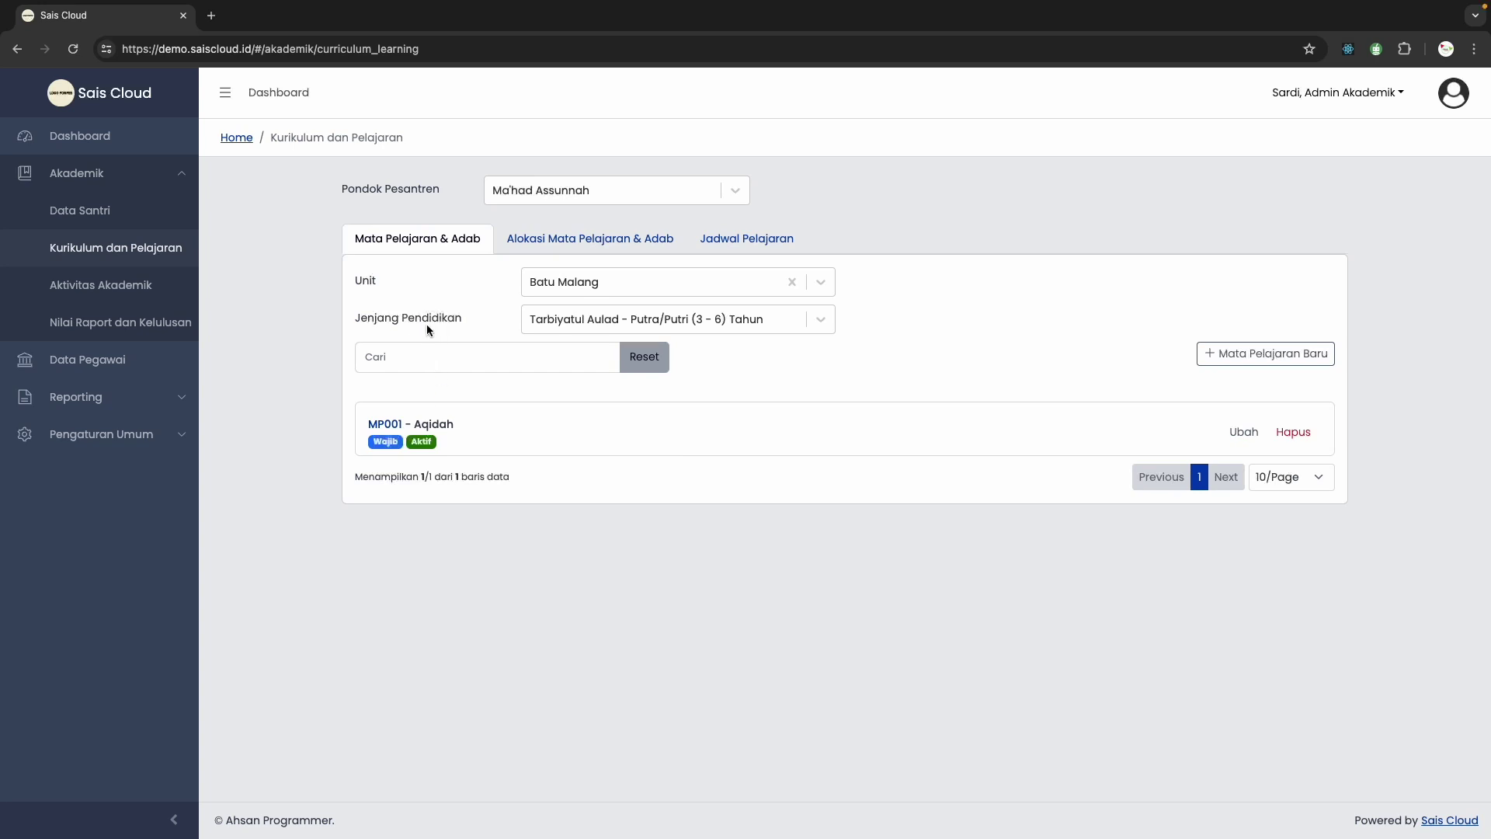
In the subject allocation section, choose unit Batu Malang and education level Tarbiyatul Aulad - Putra/Putri (3 - 6) Tahun, and check the available curricula.
left_click(526, 242)
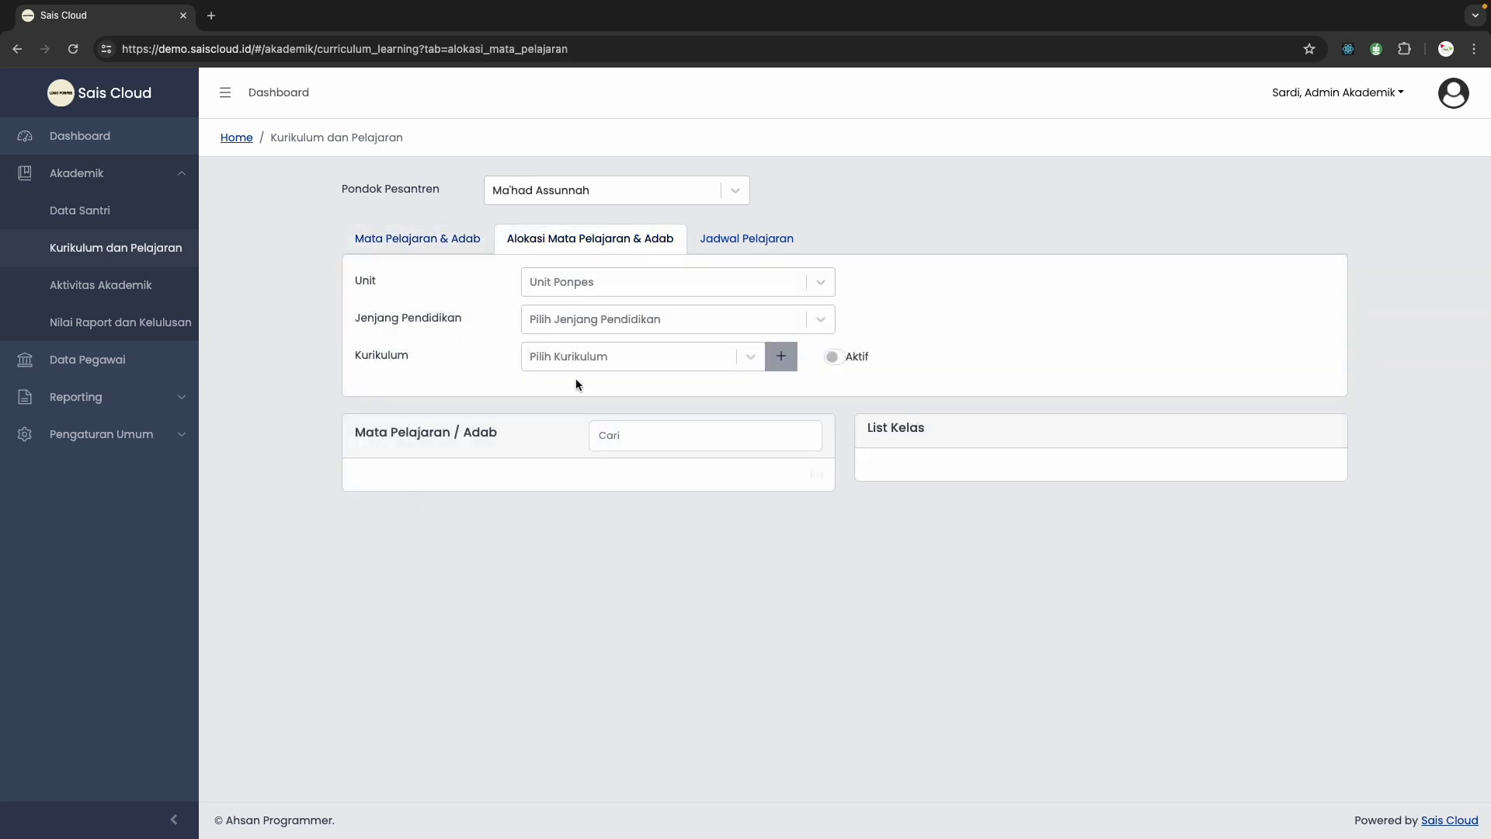
left_click(580, 289)
left_click(572, 321)
left_click(570, 326)
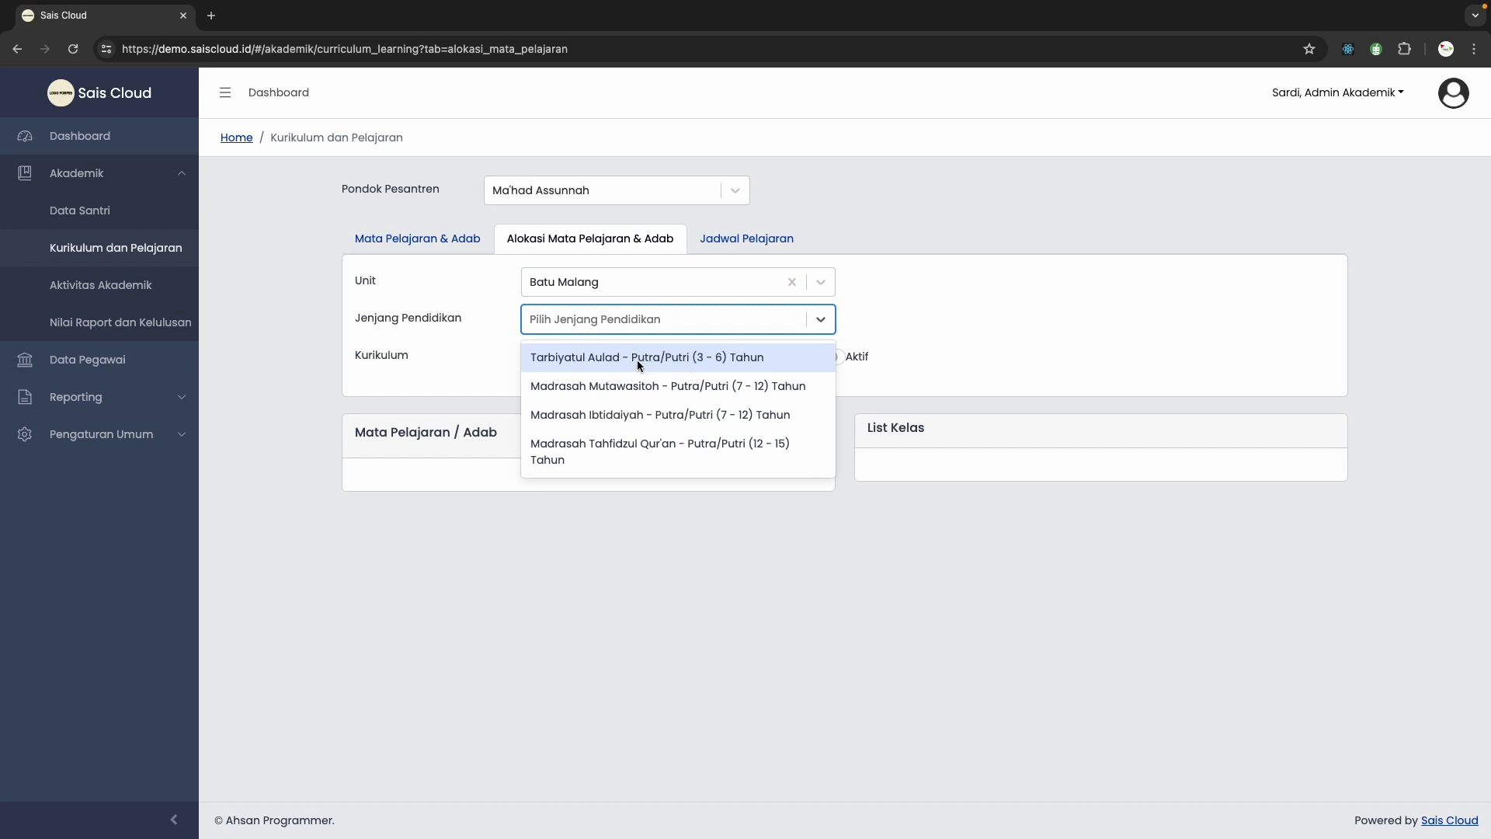
left_click(636, 360)
left_click(589, 357)
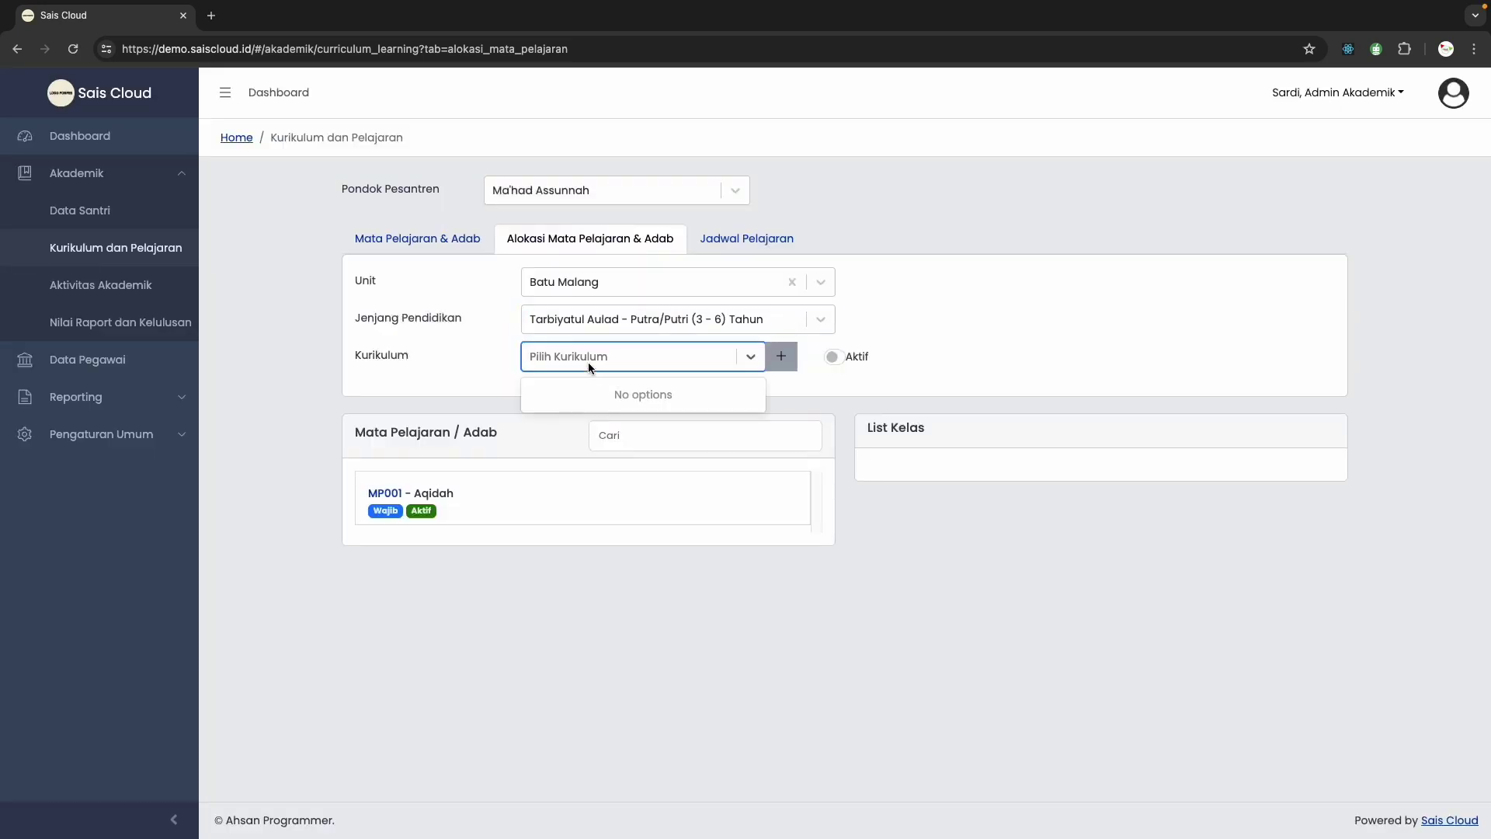
left_click(588, 357)
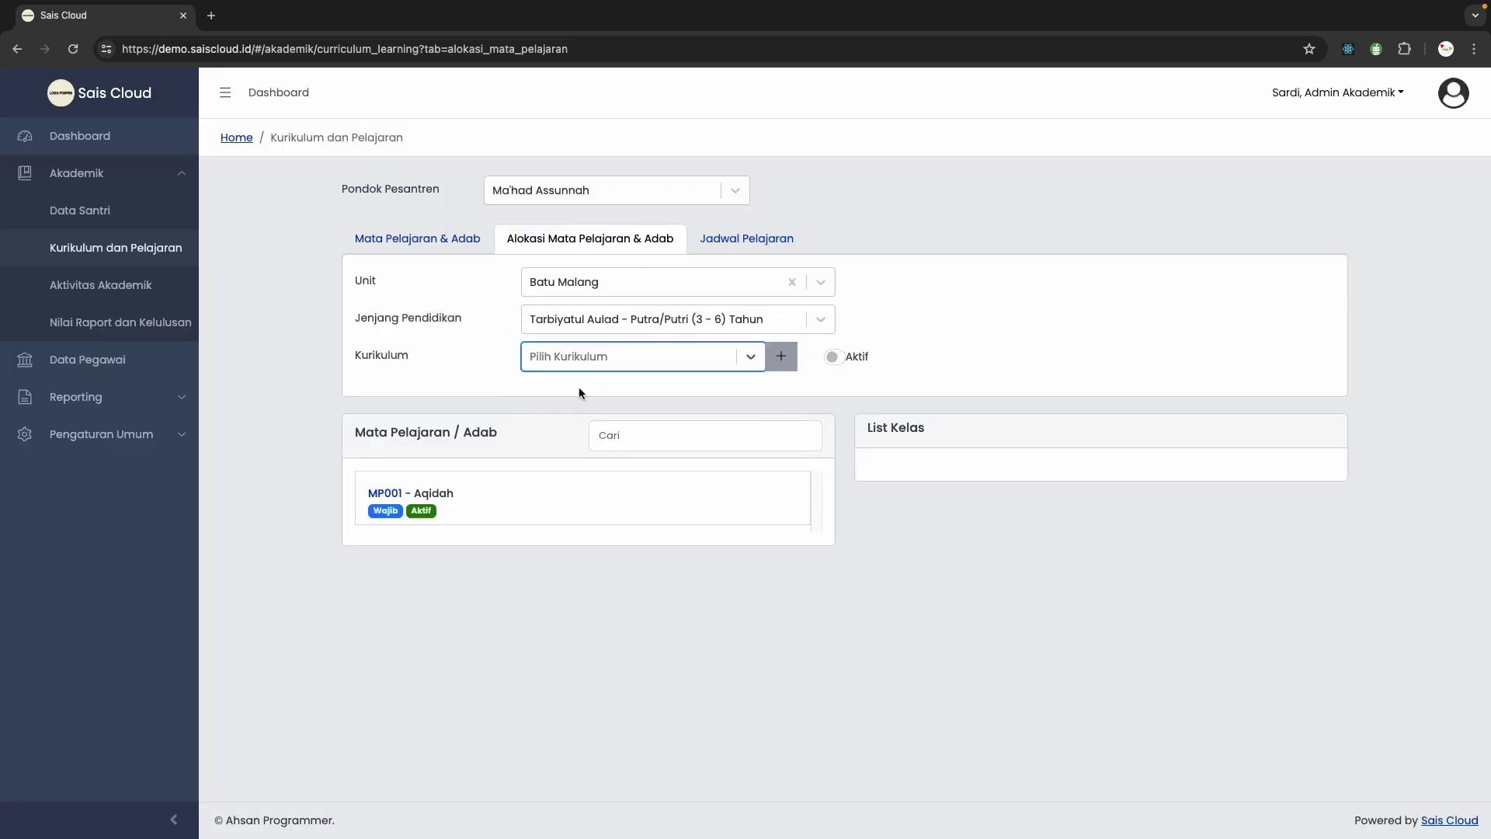
left_click(424, 361)
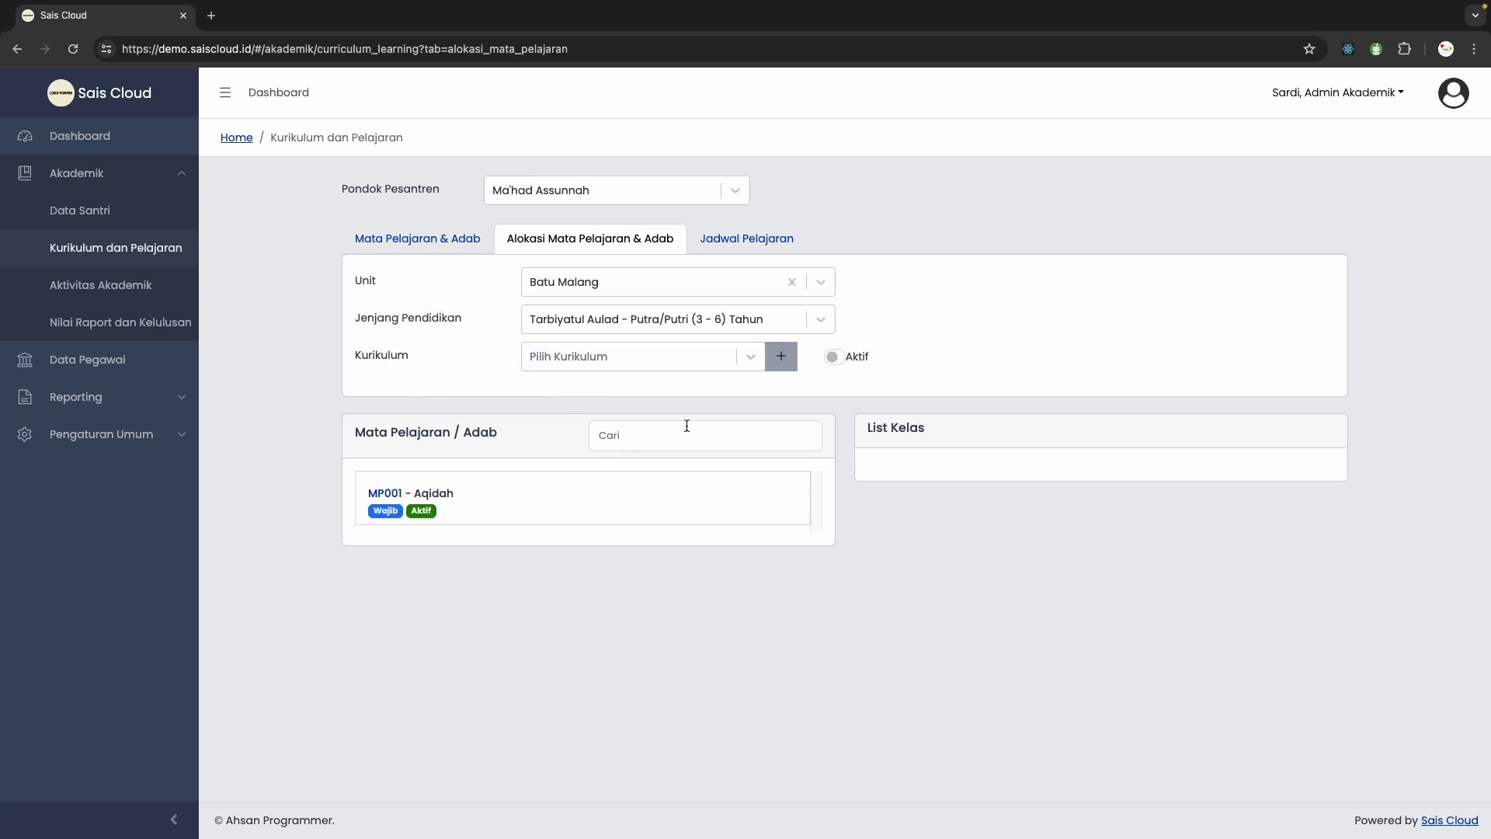
Add and save a curriculum named Belajar TA for academic year 1445/1446 - 2024/2025 and semester 2023/2024 Genap.
left_click(779, 361)
left_click(747, 164)
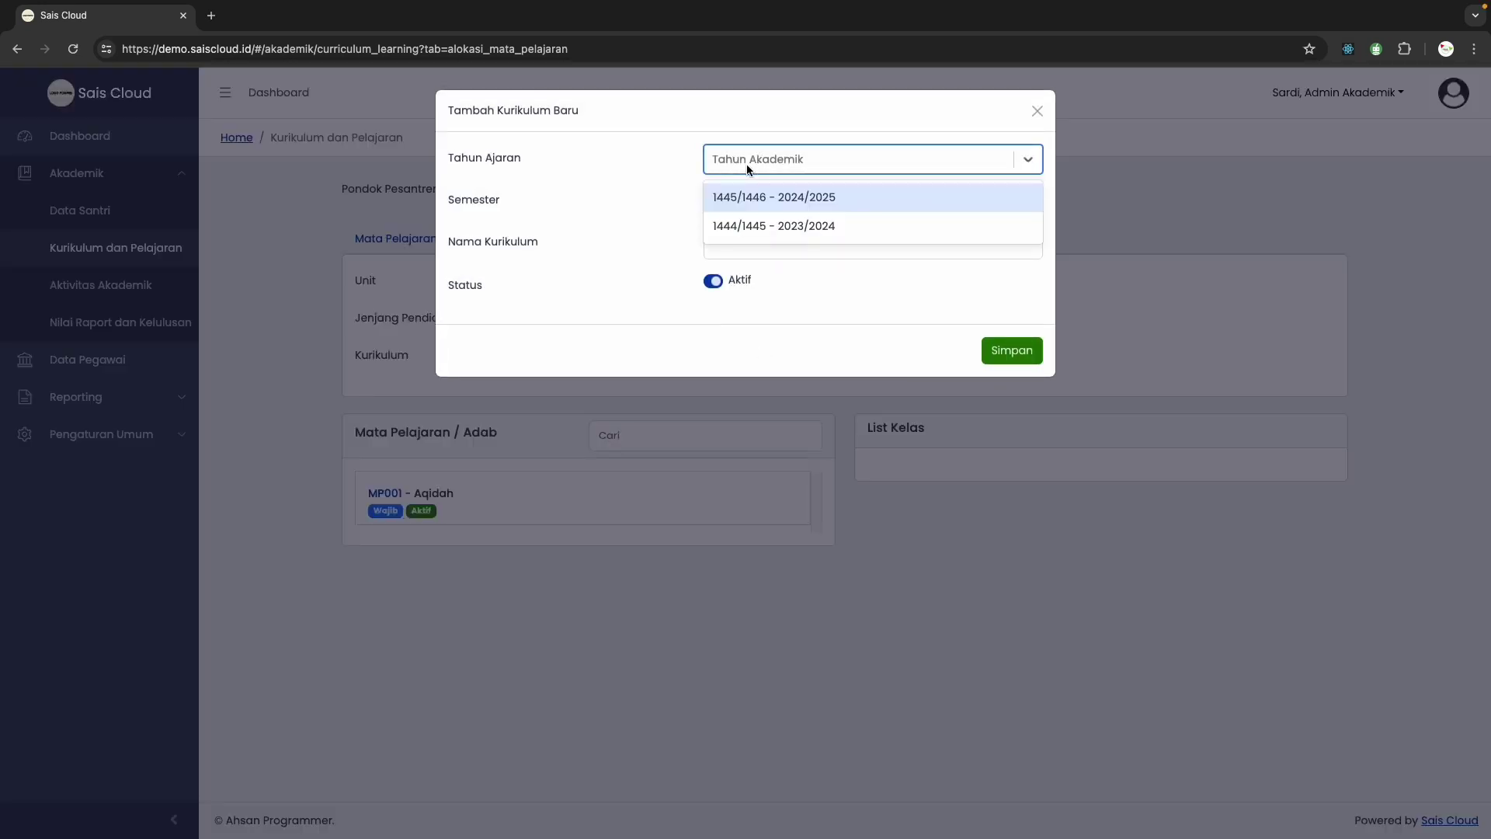
left_click(771, 197)
left_click(893, 200)
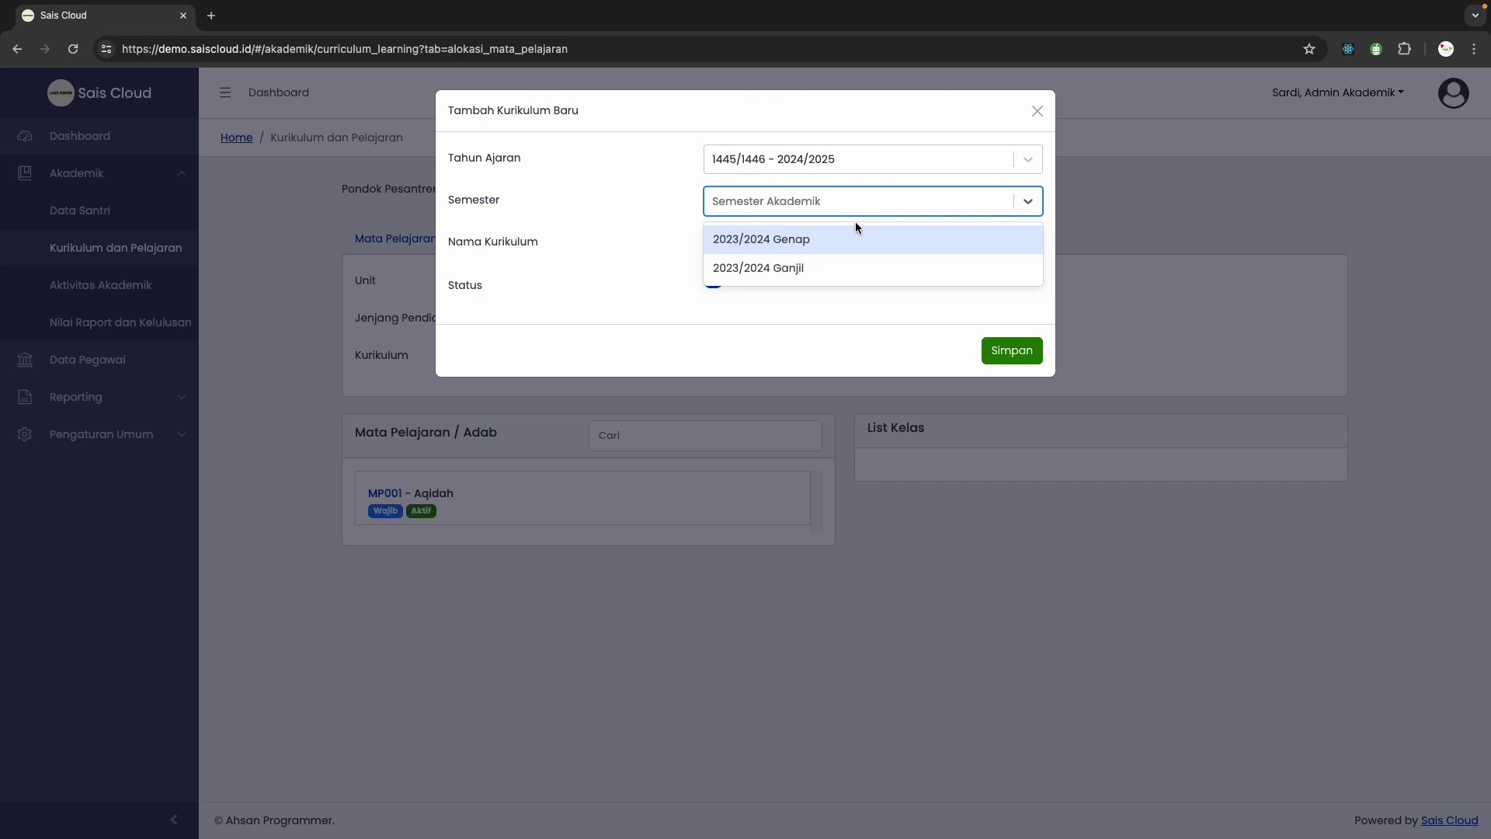
left_click(790, 239)
left_click(815, 243)
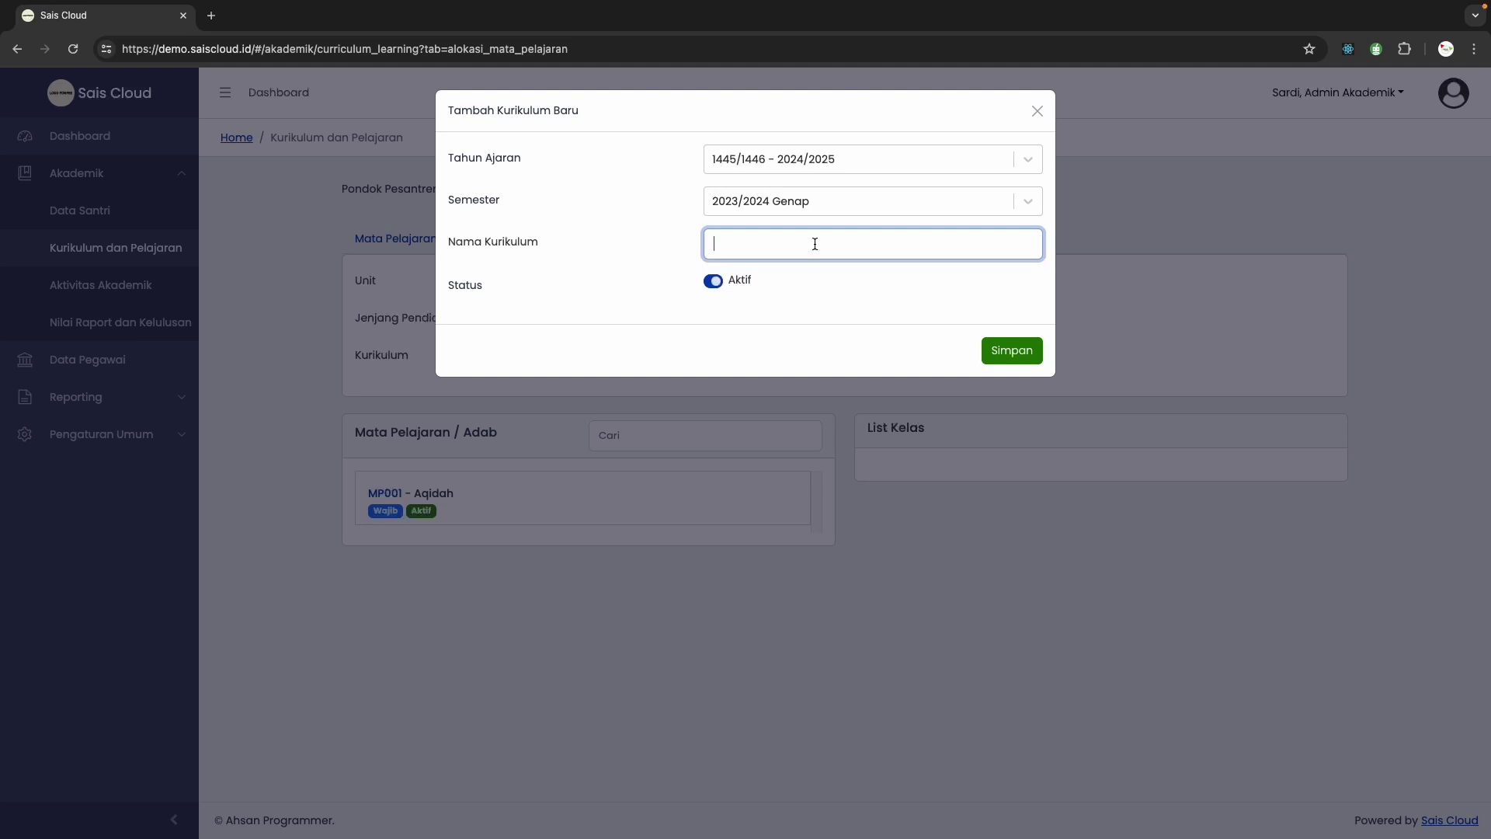
type("Belajar TA")
left_click(1001, 353)
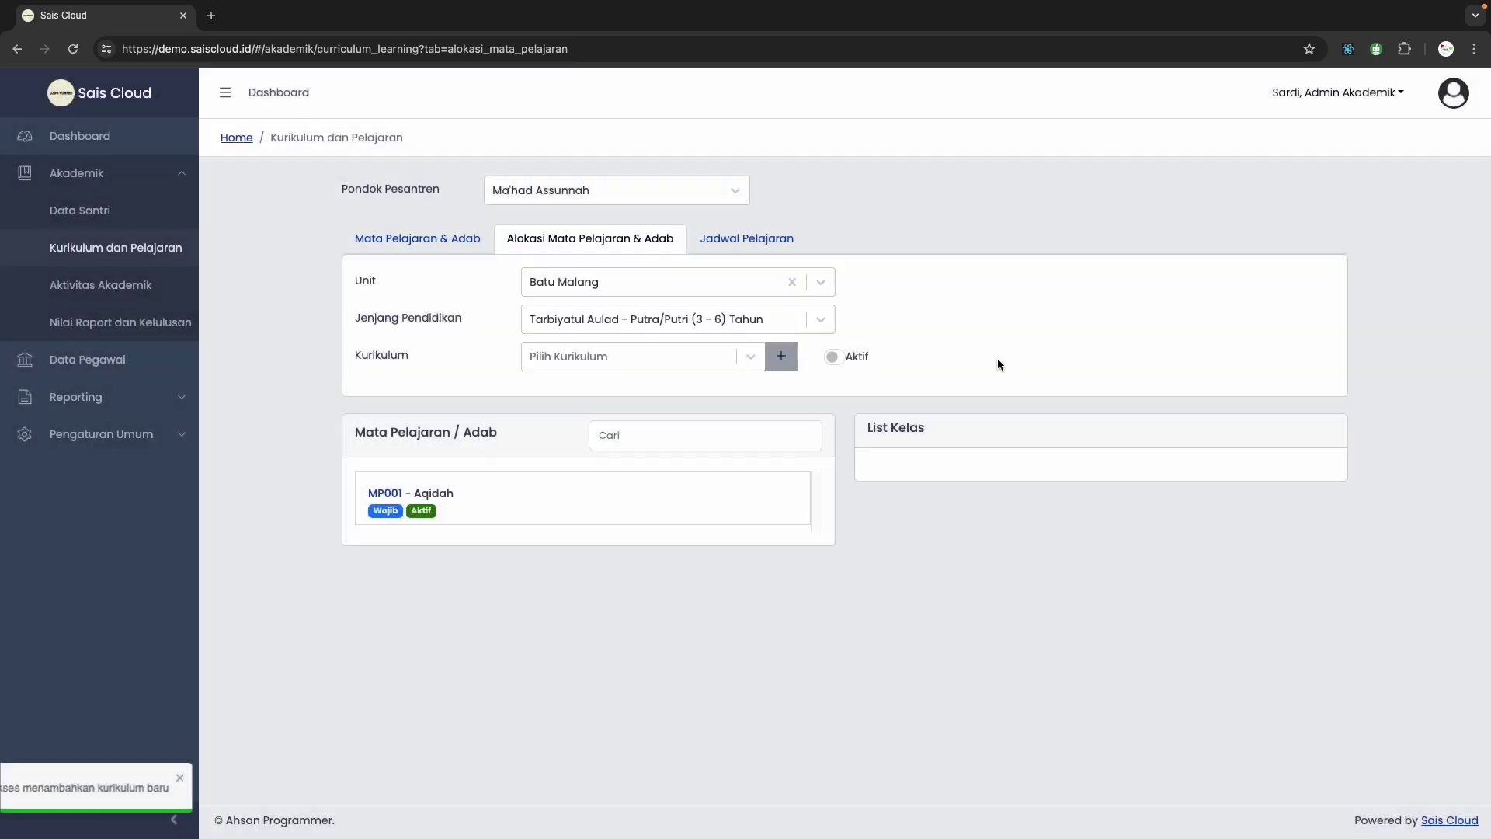
Switch the education level to Madrasah Mutawasitoh and back to Tarbiyatul Aulad, with Belajar TA as the curriculum.
left_click(692, 360)
left_click(675, 319)
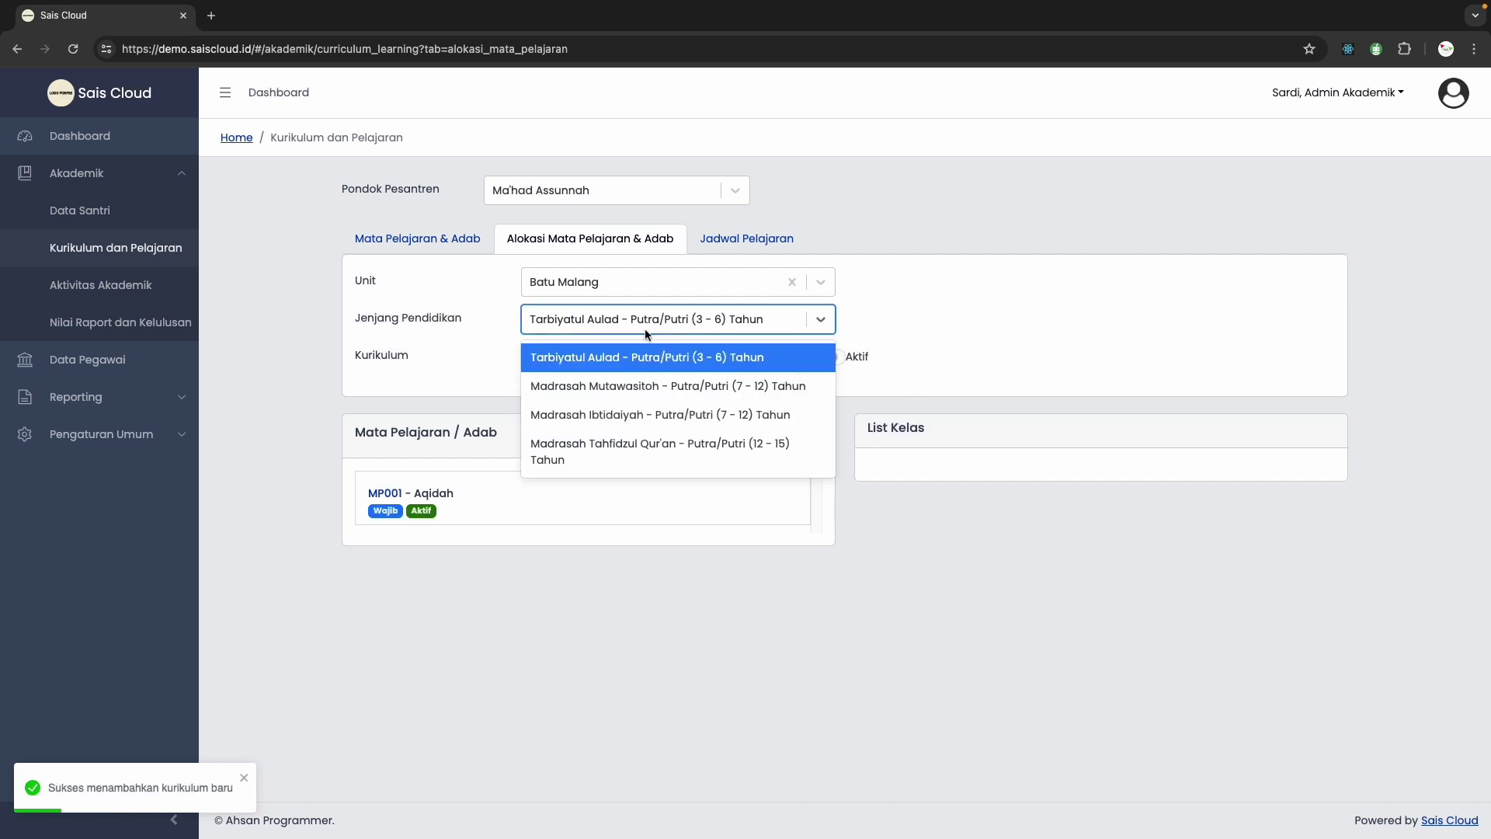
left_click(642, 386)
left_click(630, 327)
left_click(637, 359)
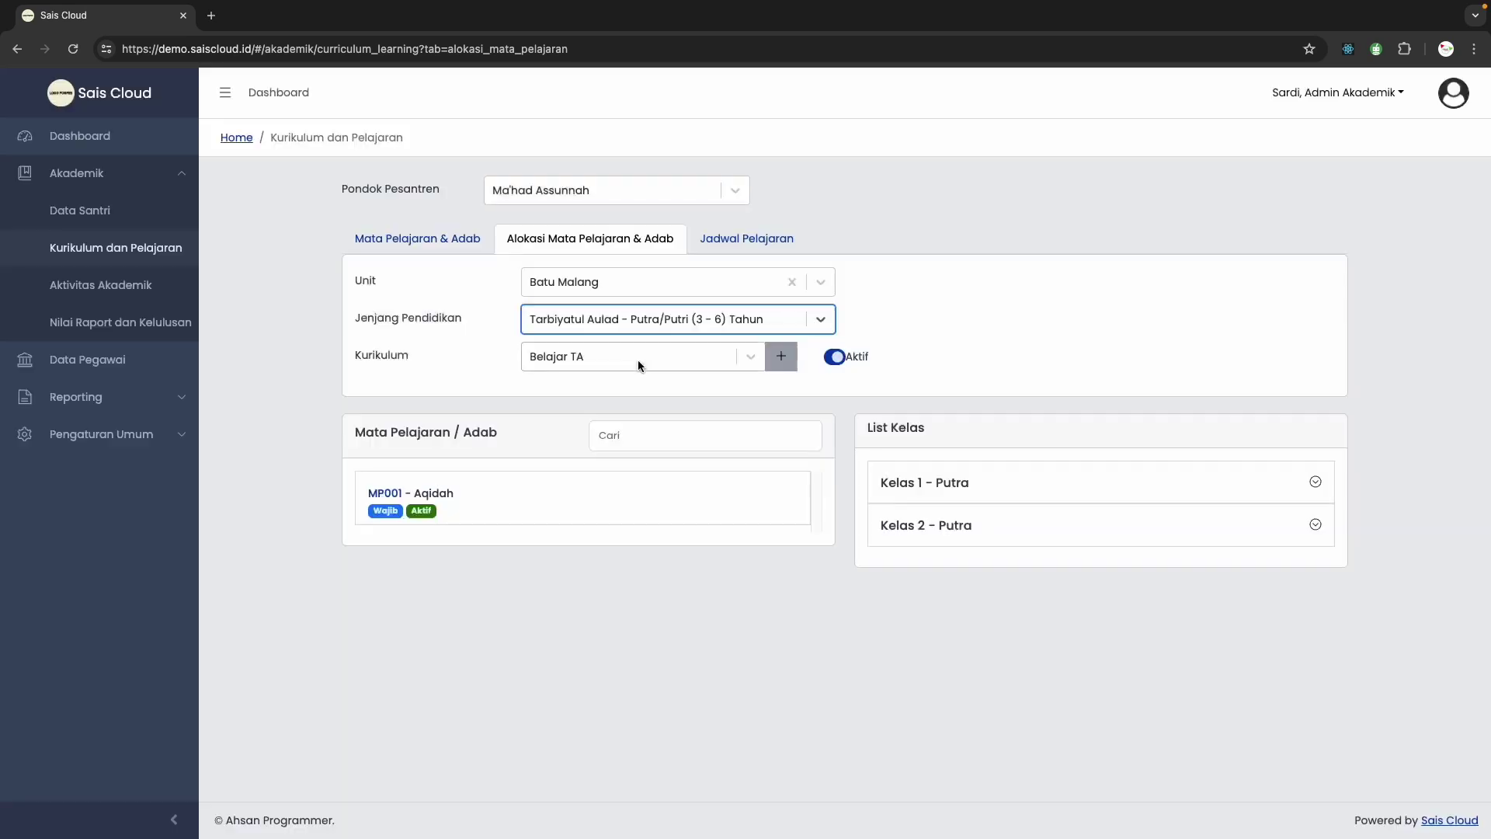
left_click(678, 357)
left_click(579, 387)
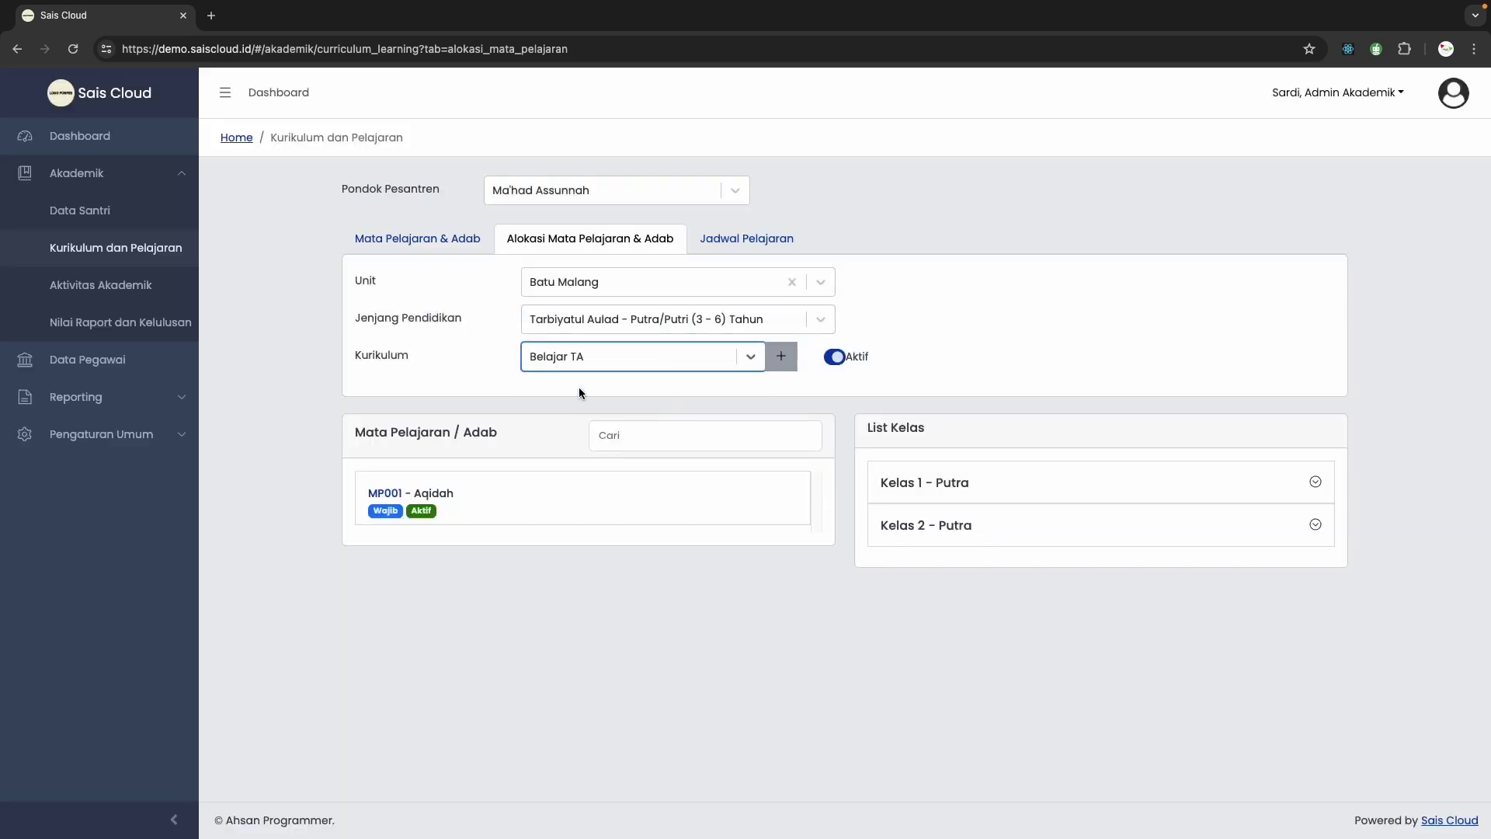
left_click(557, 392)
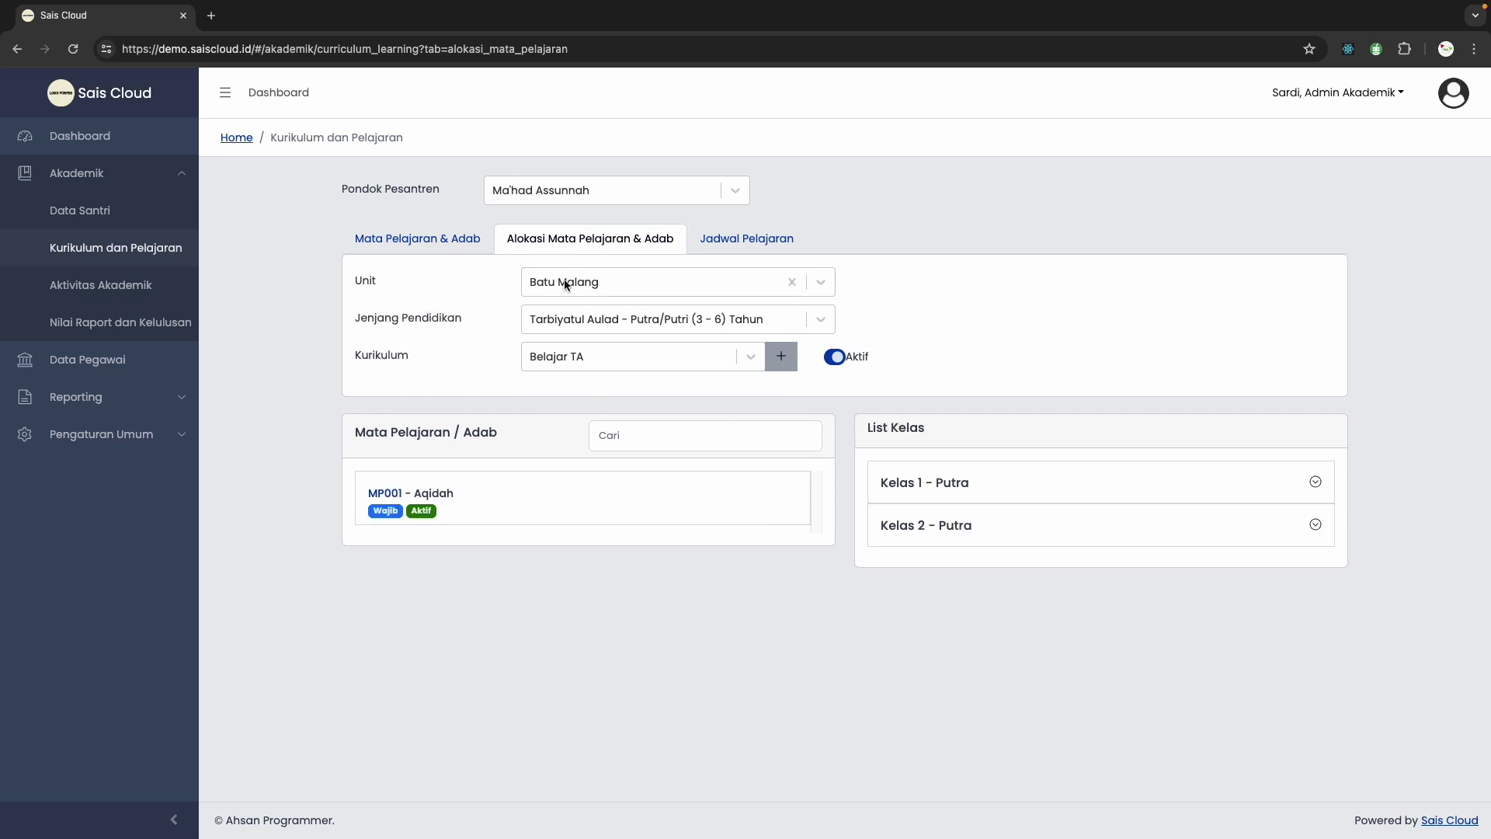
Expand both classes in the class list and allocate the MP001 - Aqidah subject to Kelas 1 - Putra.
left_click(968, 484)
left_click(958, 542)
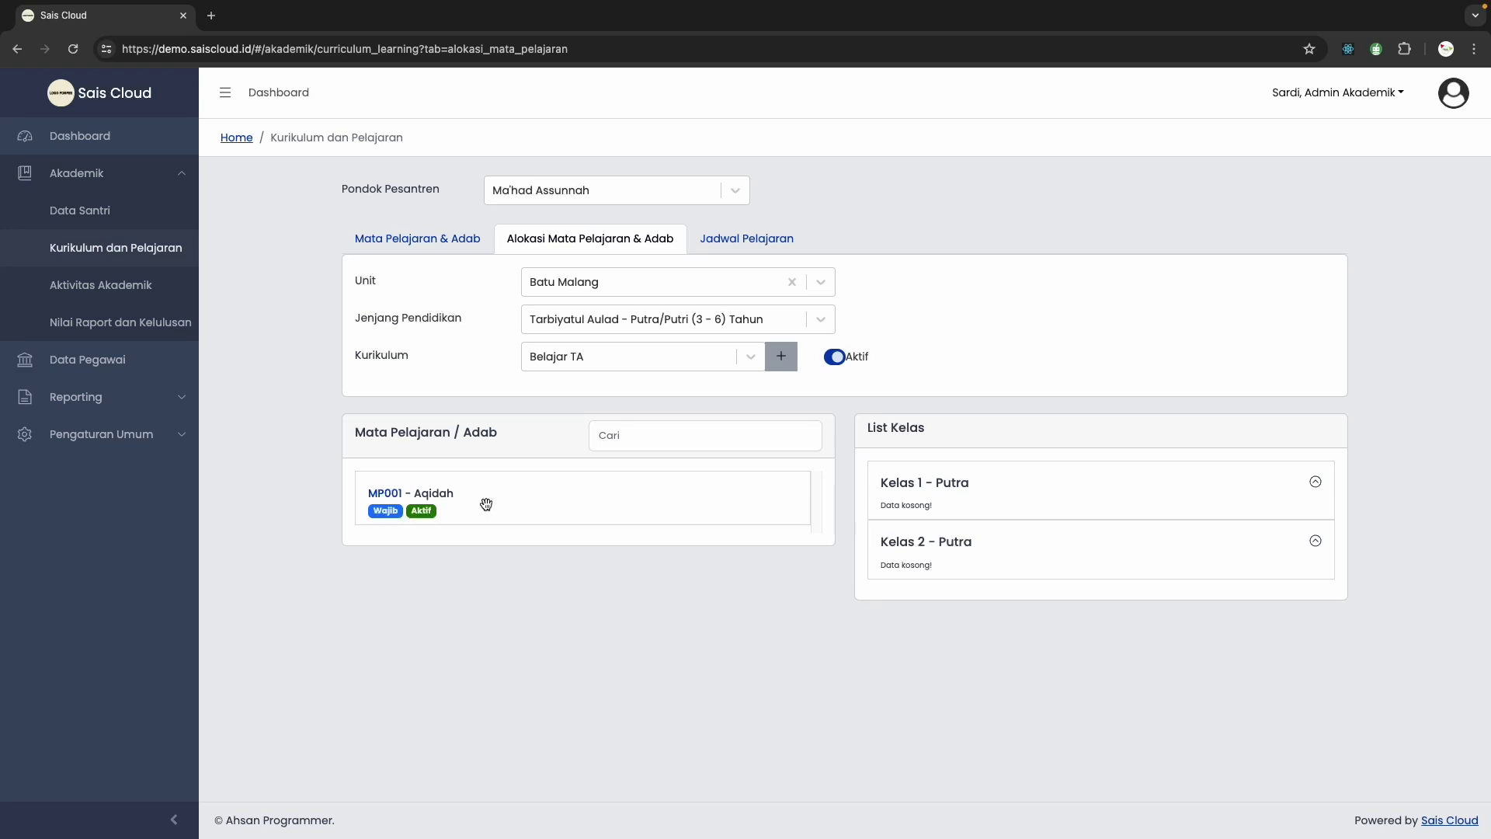
left_click_drag(487, 504, 1044, 513)
left_click_drag(706, 502, 1254, 515)
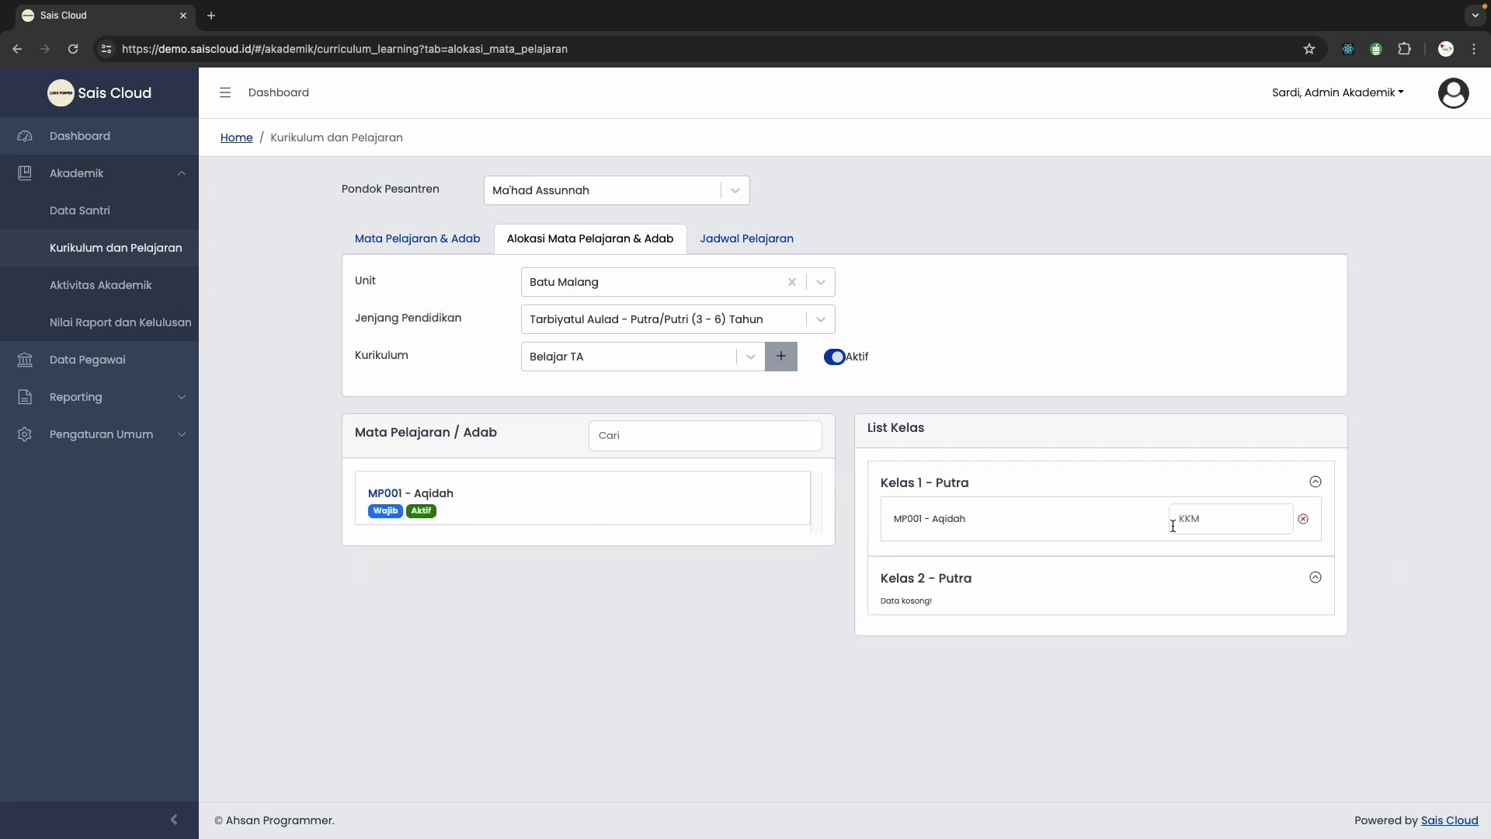
Set the KKM of Aqidah in Kelas 1 - Putra to 68.
left_click(1237, 521)
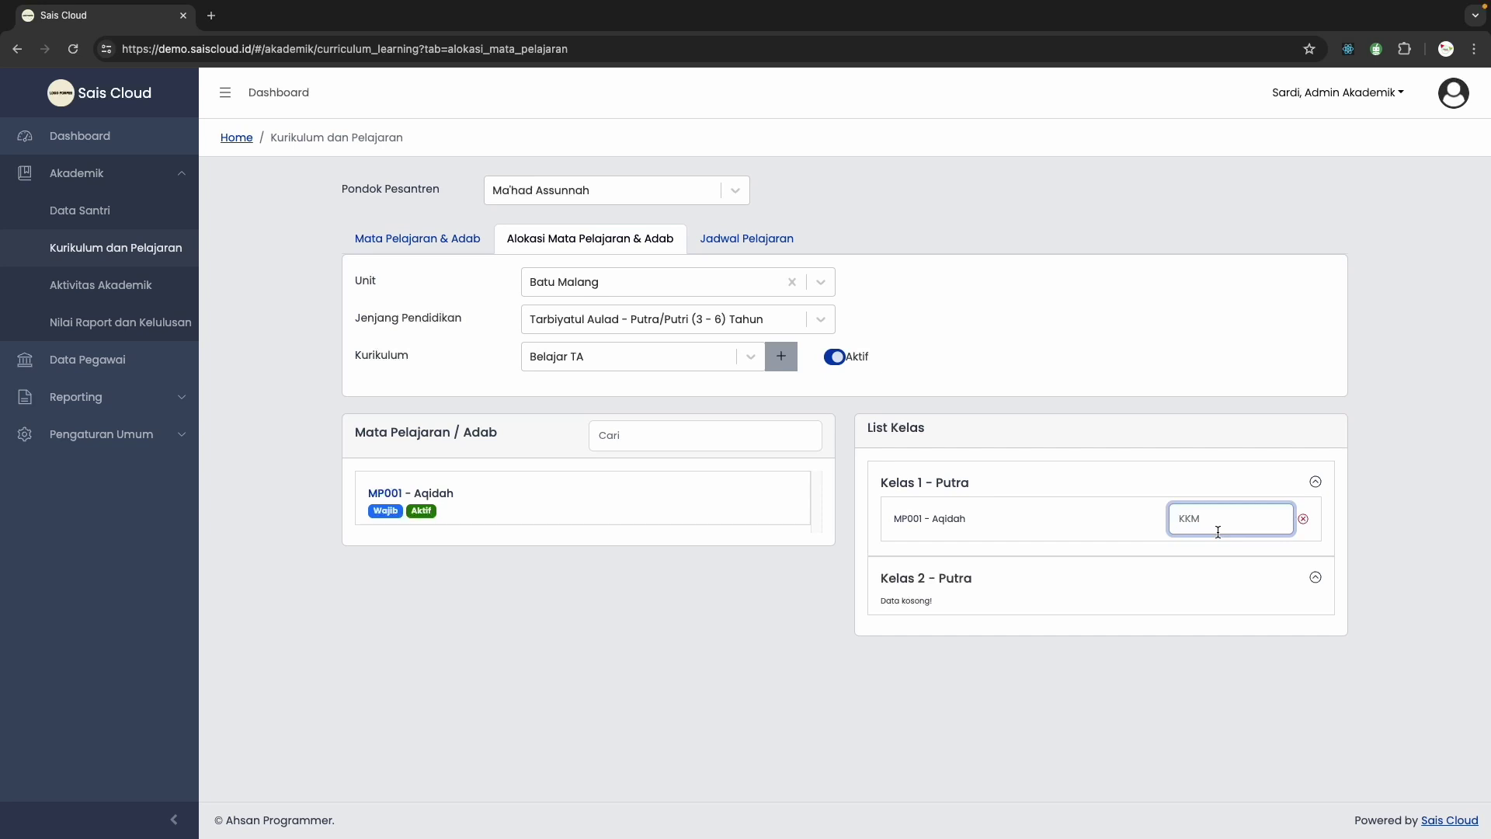
type("6")
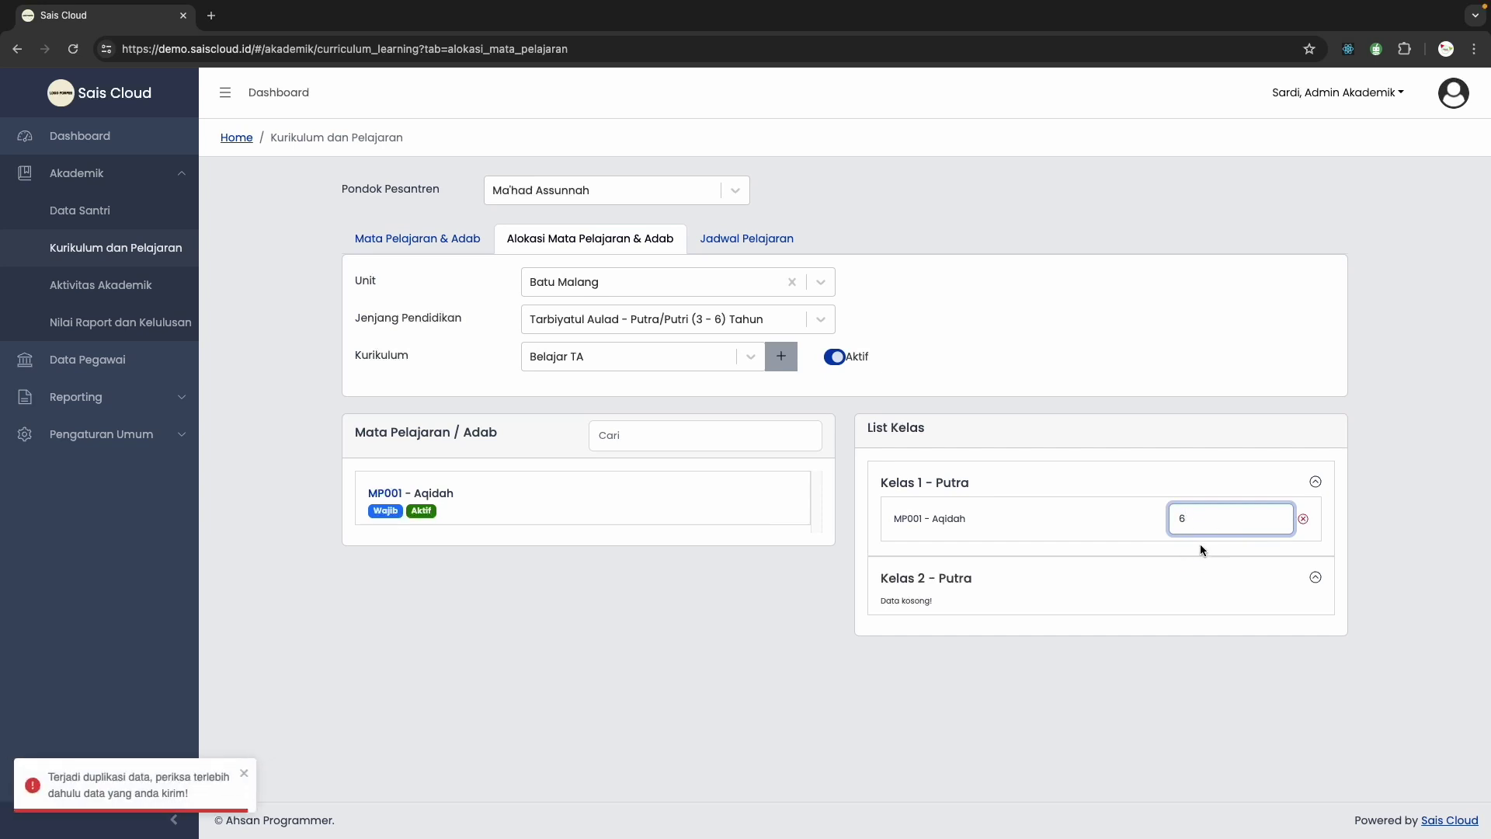
type("8")
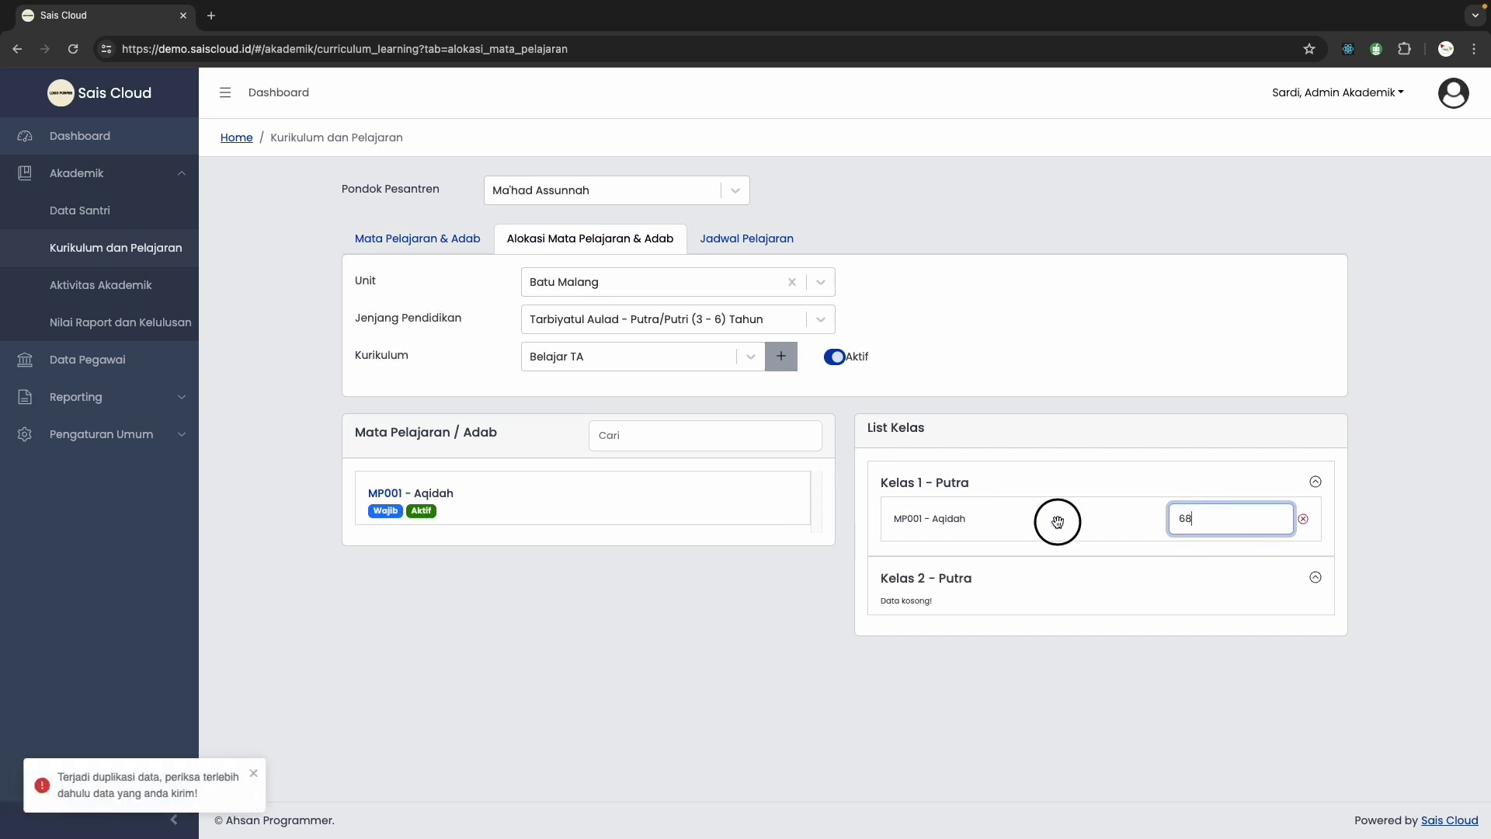
left_click(967, 399)
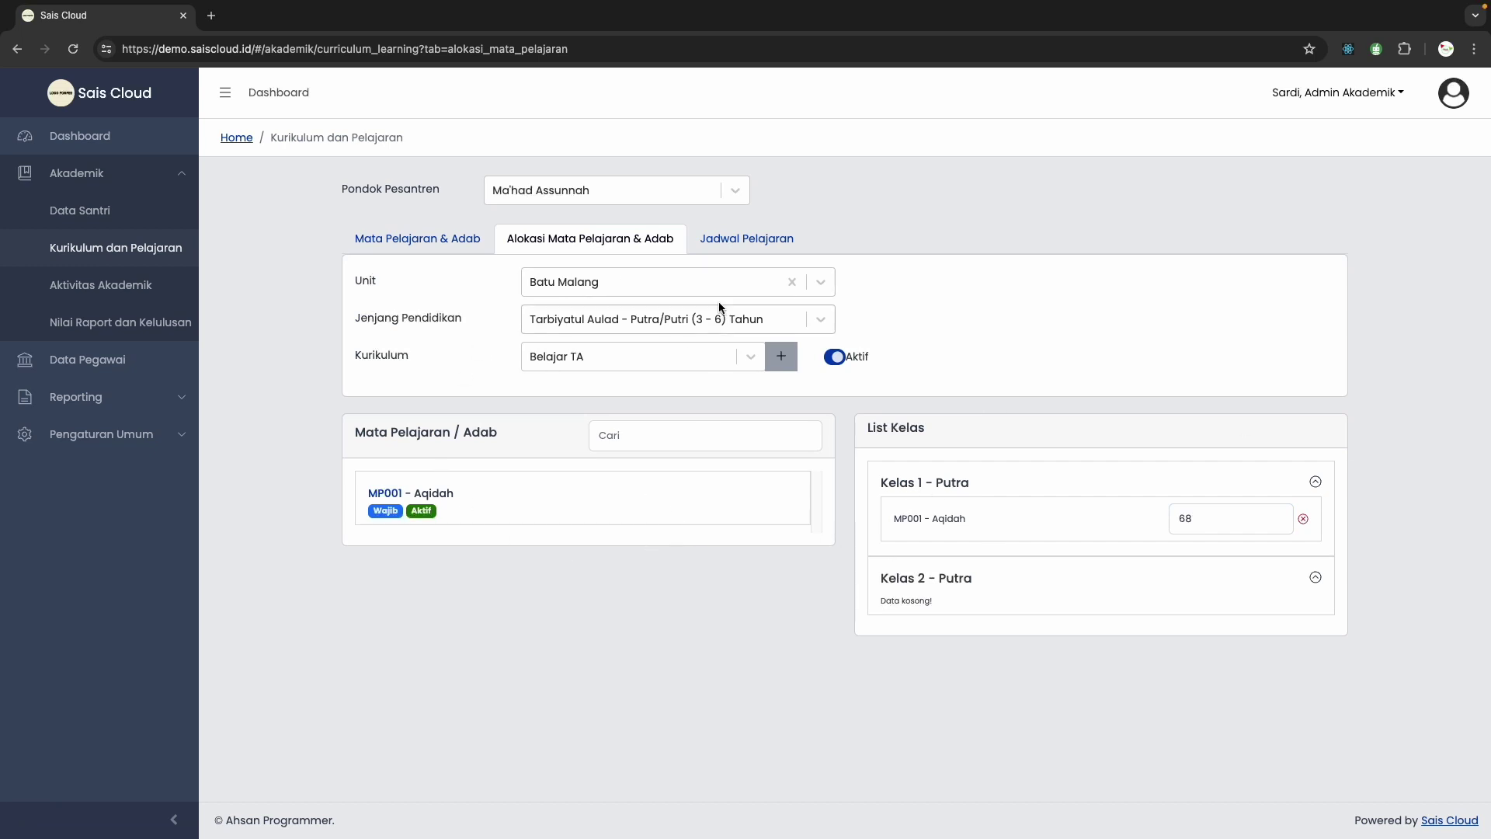
In the lesson schedule section, choose unit Batu Malang and education level Tarbiyatul Aulad - Putra/Putri (3 - 6) Tahun.
left_click(730, 241)
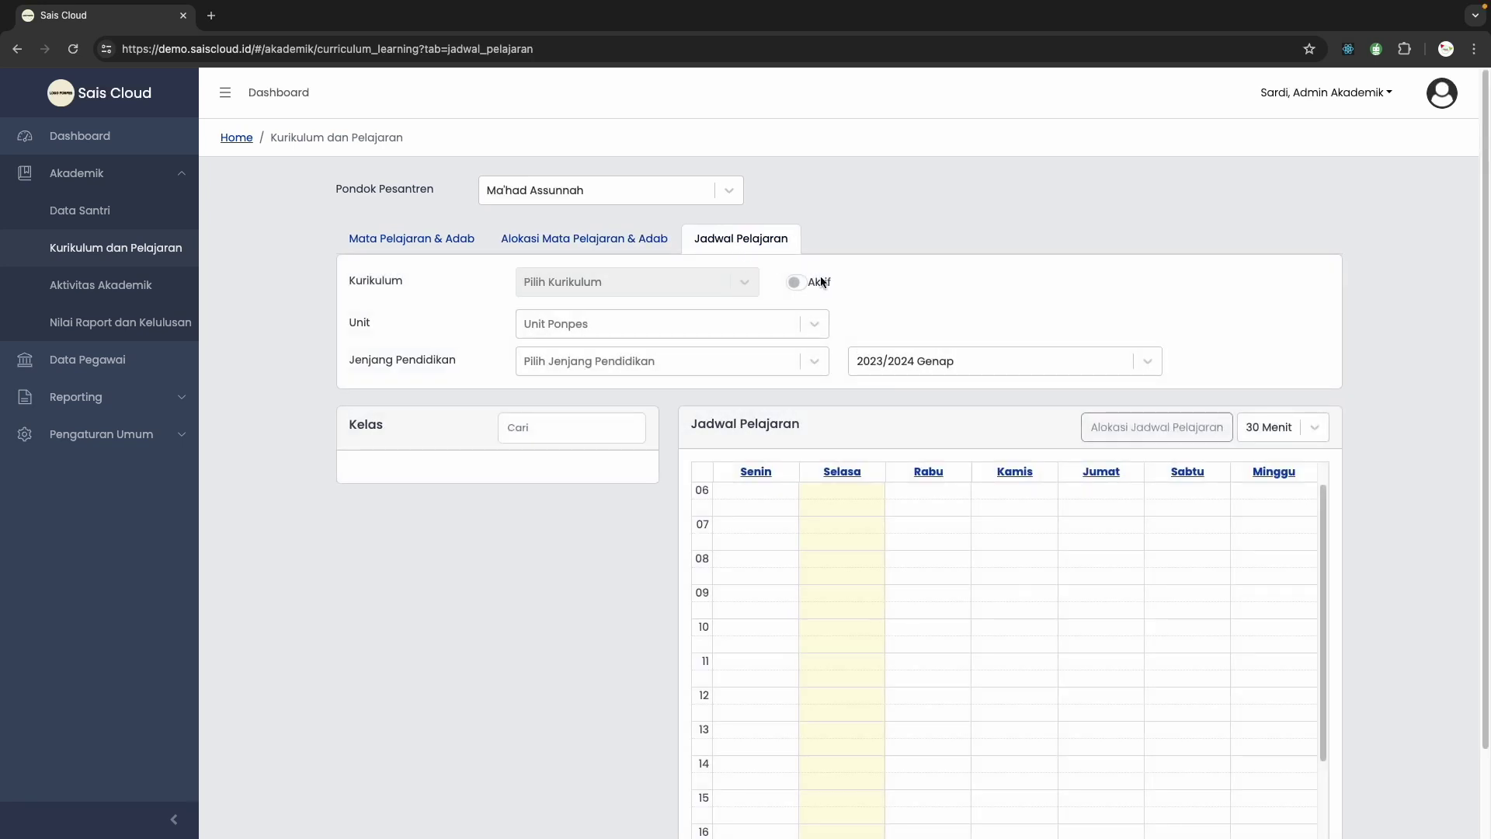
left_click(571, 336)
left_click(574, 362)
left_click(573, 363)
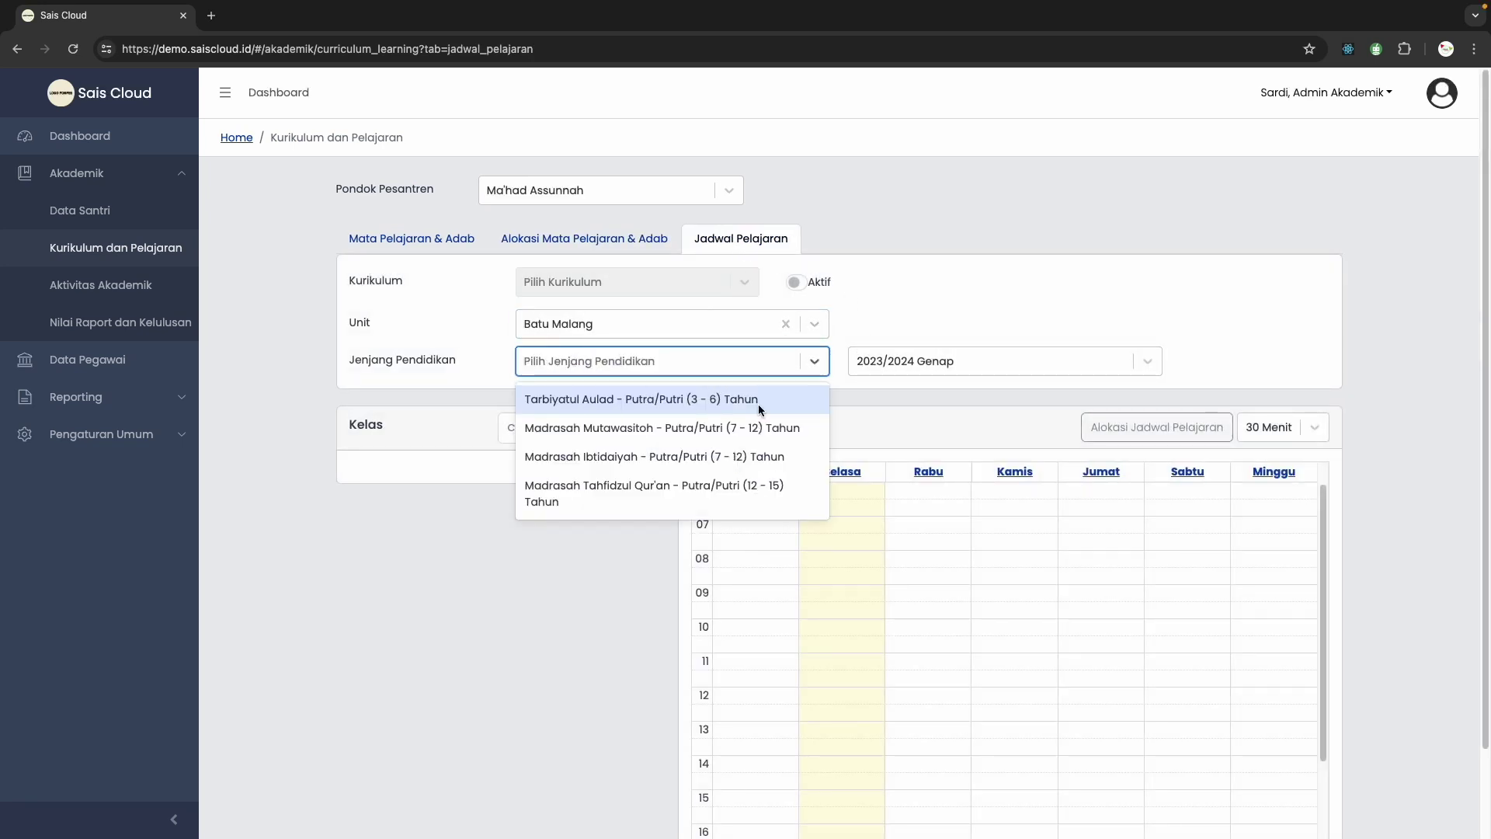
left_click(712, 399)
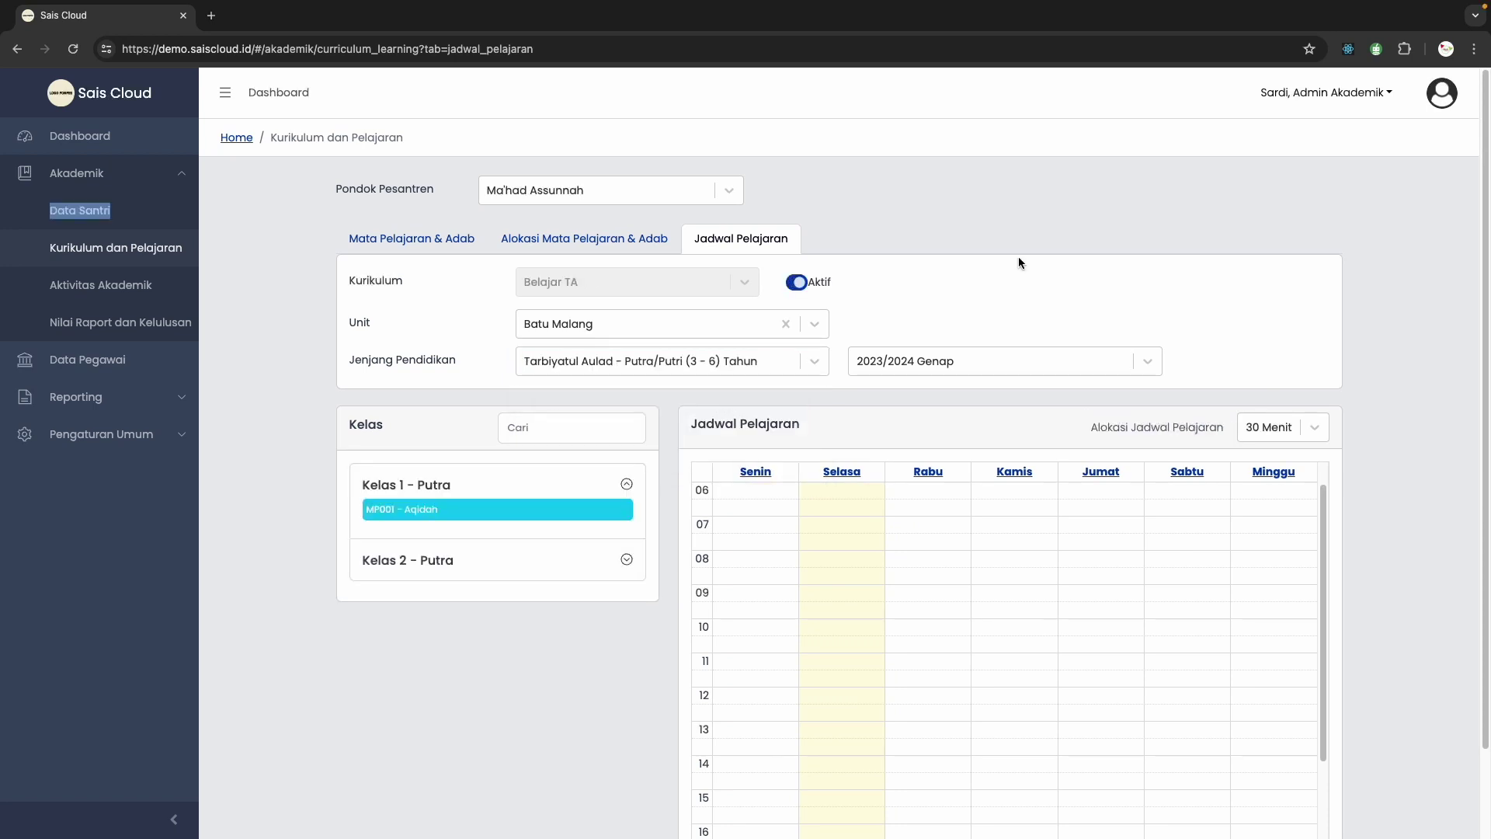
Place the Aqidah subject on Tuesday at 08:30, entering schedule code JD000001 and classroom Kelas 1 B Banin TA.
left_click_drag(451, 510, 851, 586)
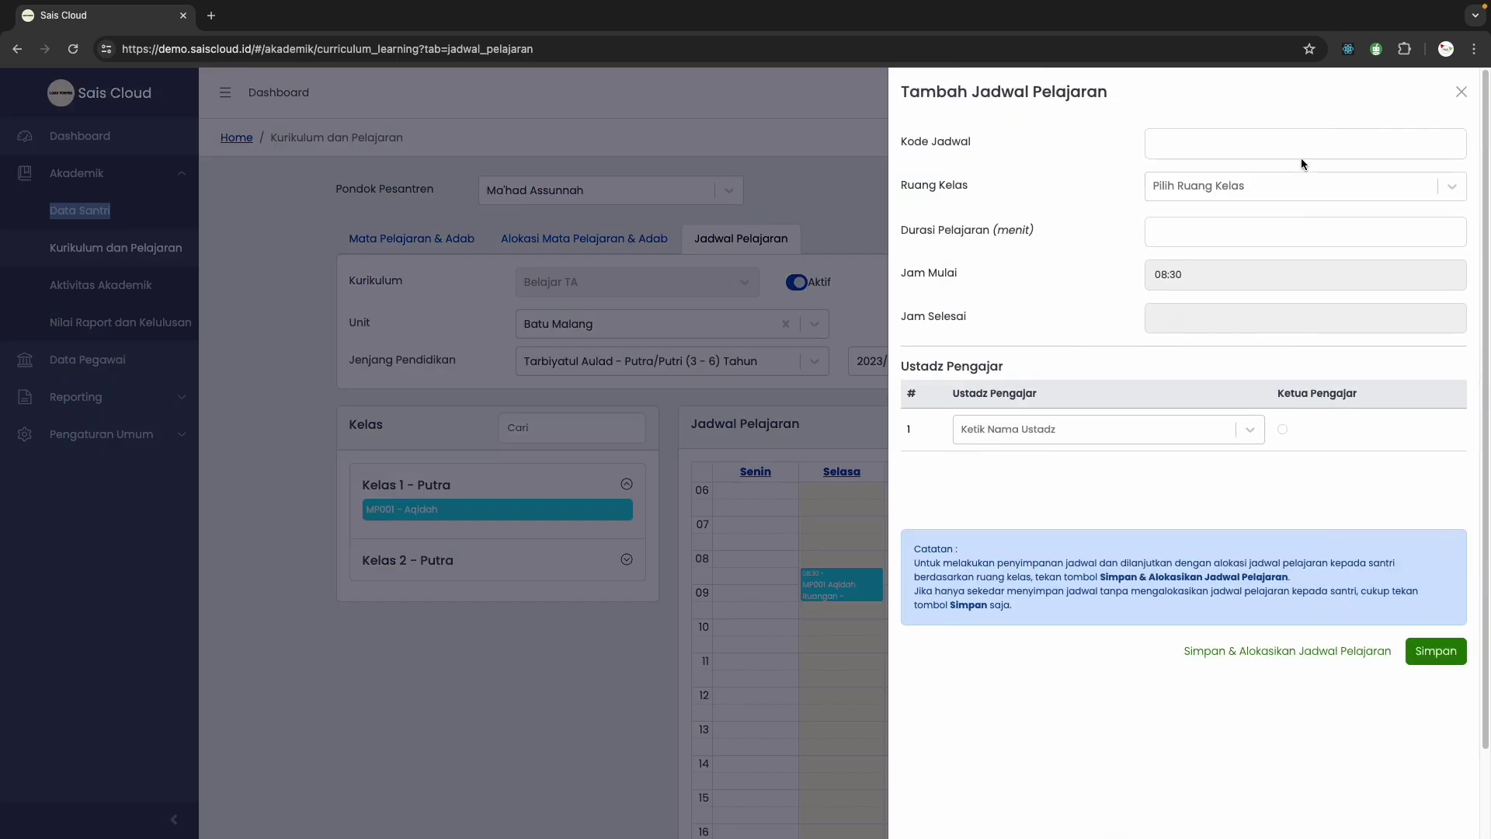
left_click(1227, 150)
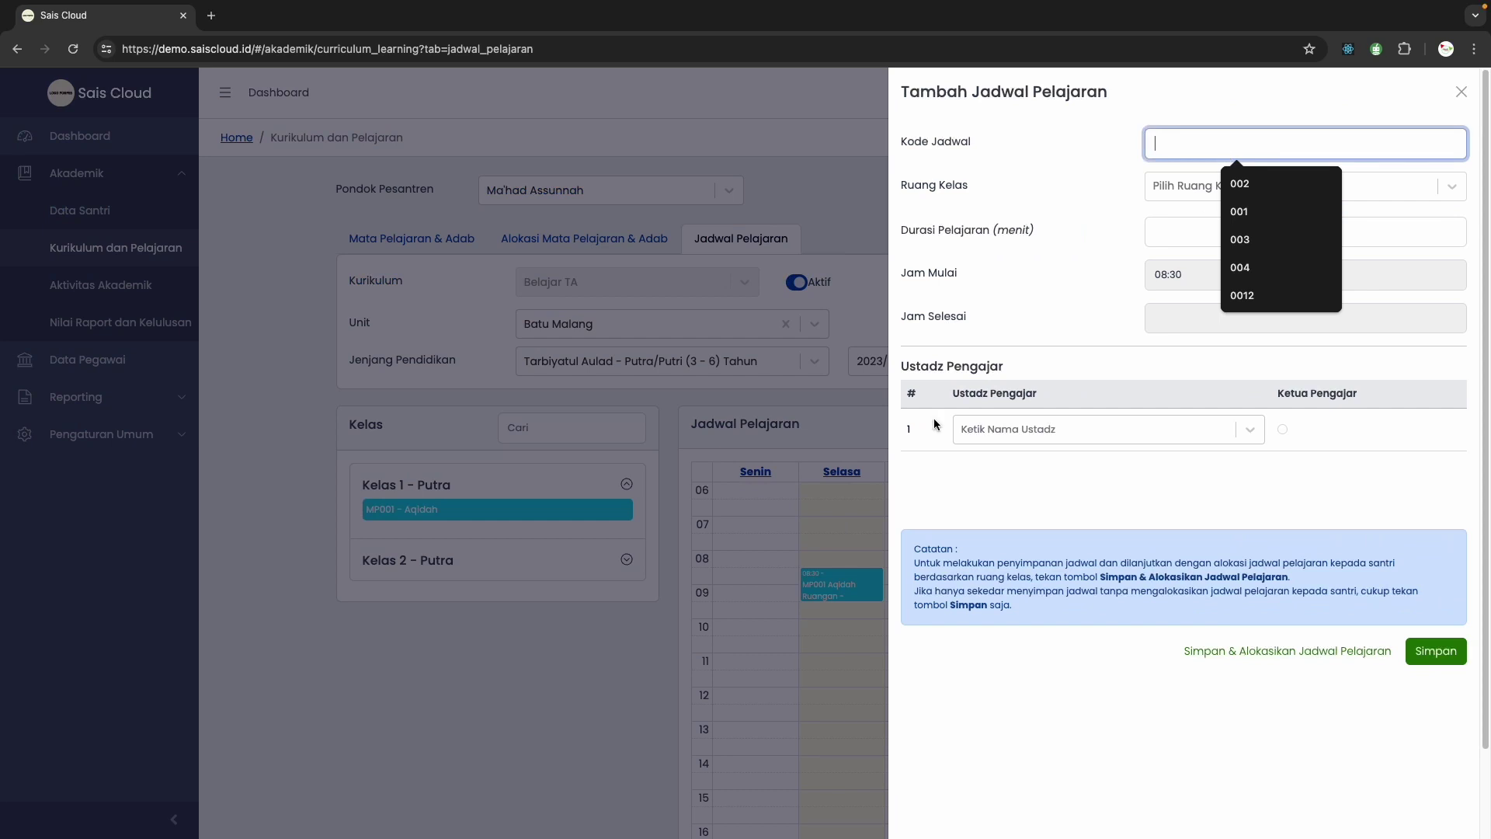
left_click(1167, 148)
type("JD")
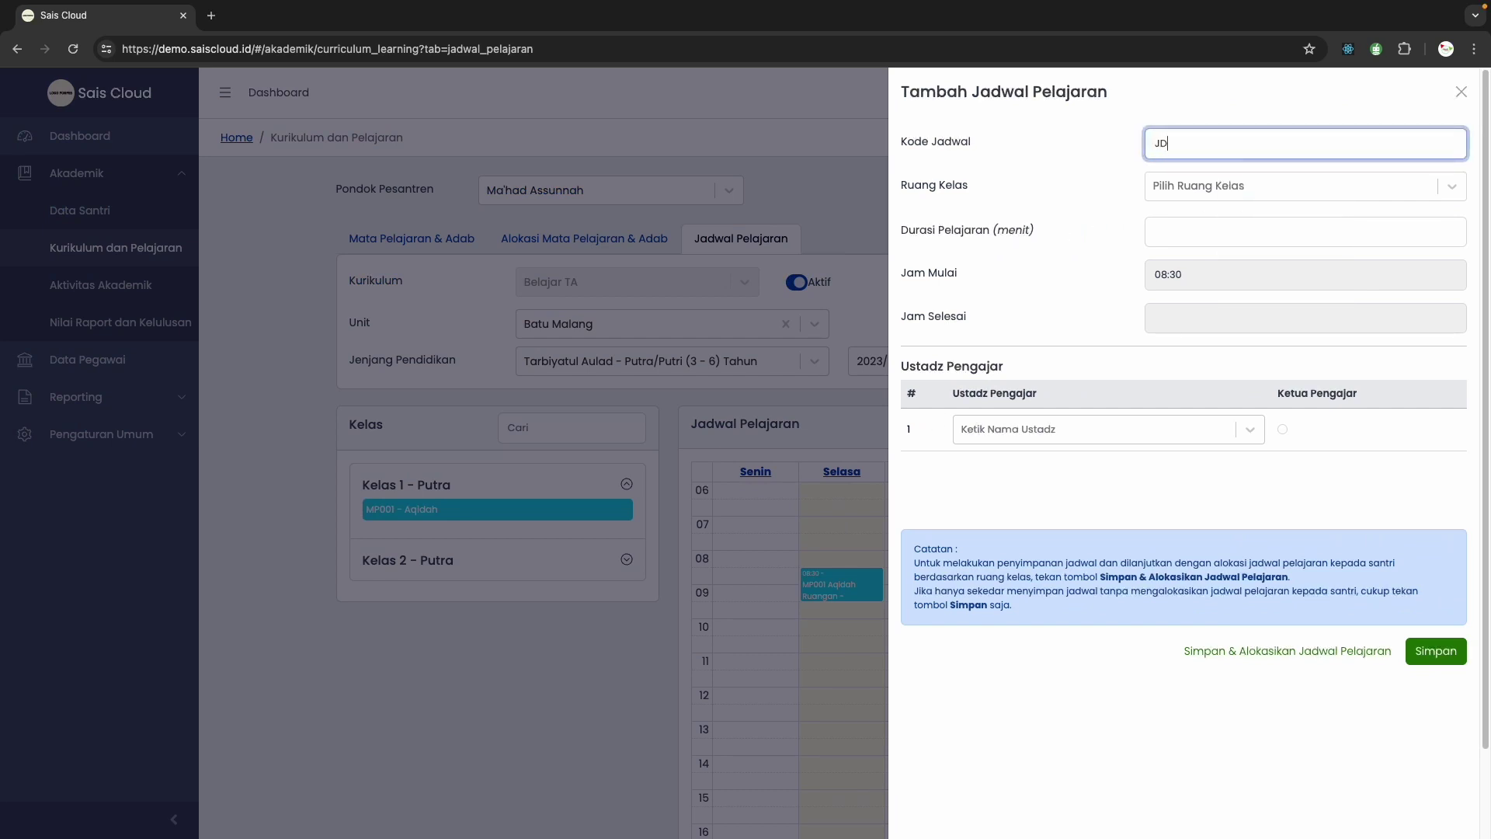
type("00000")
left_click(1167, 193)
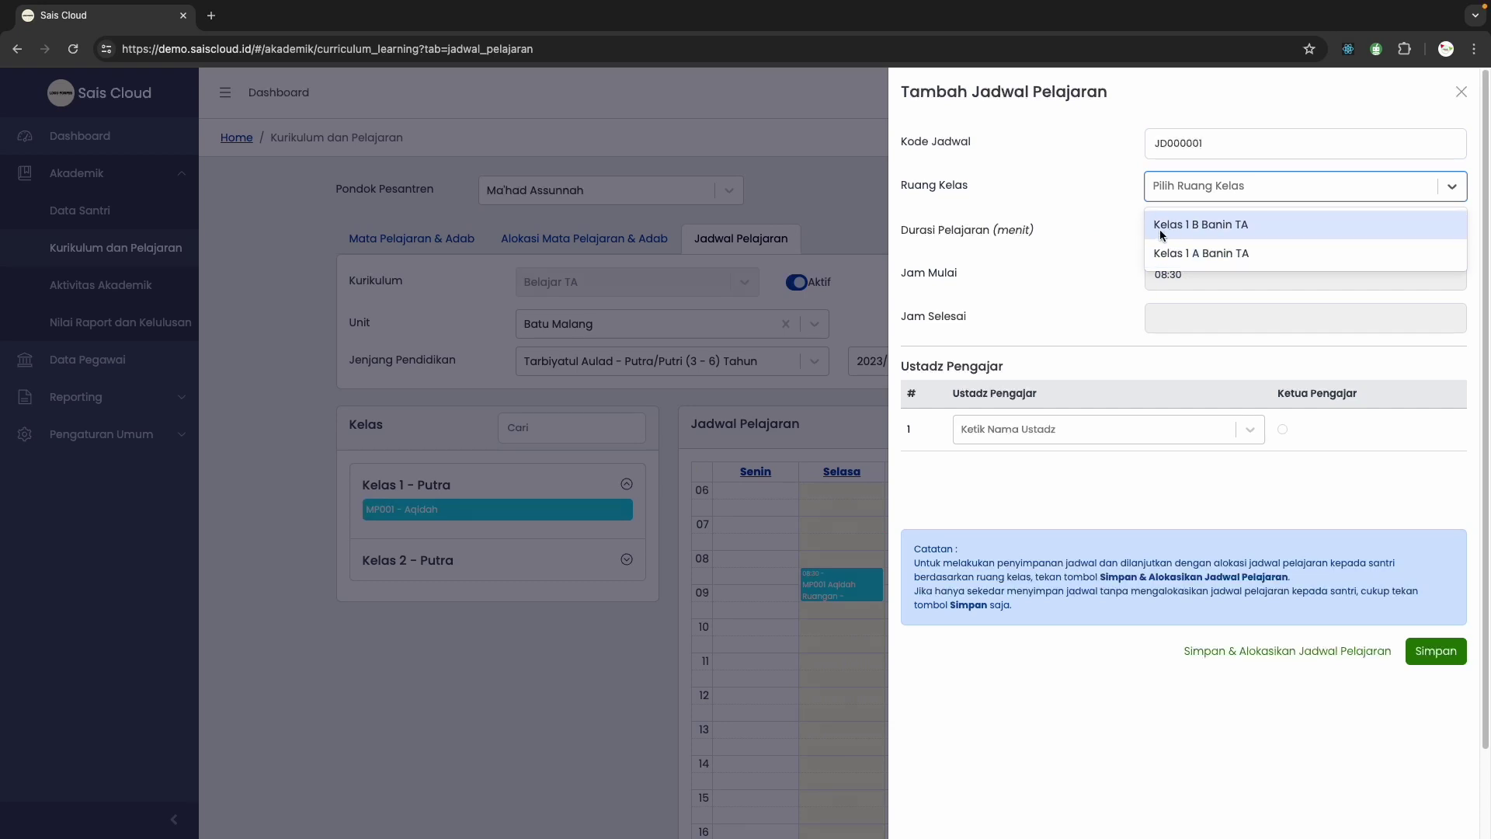
left_click(1186, 227)
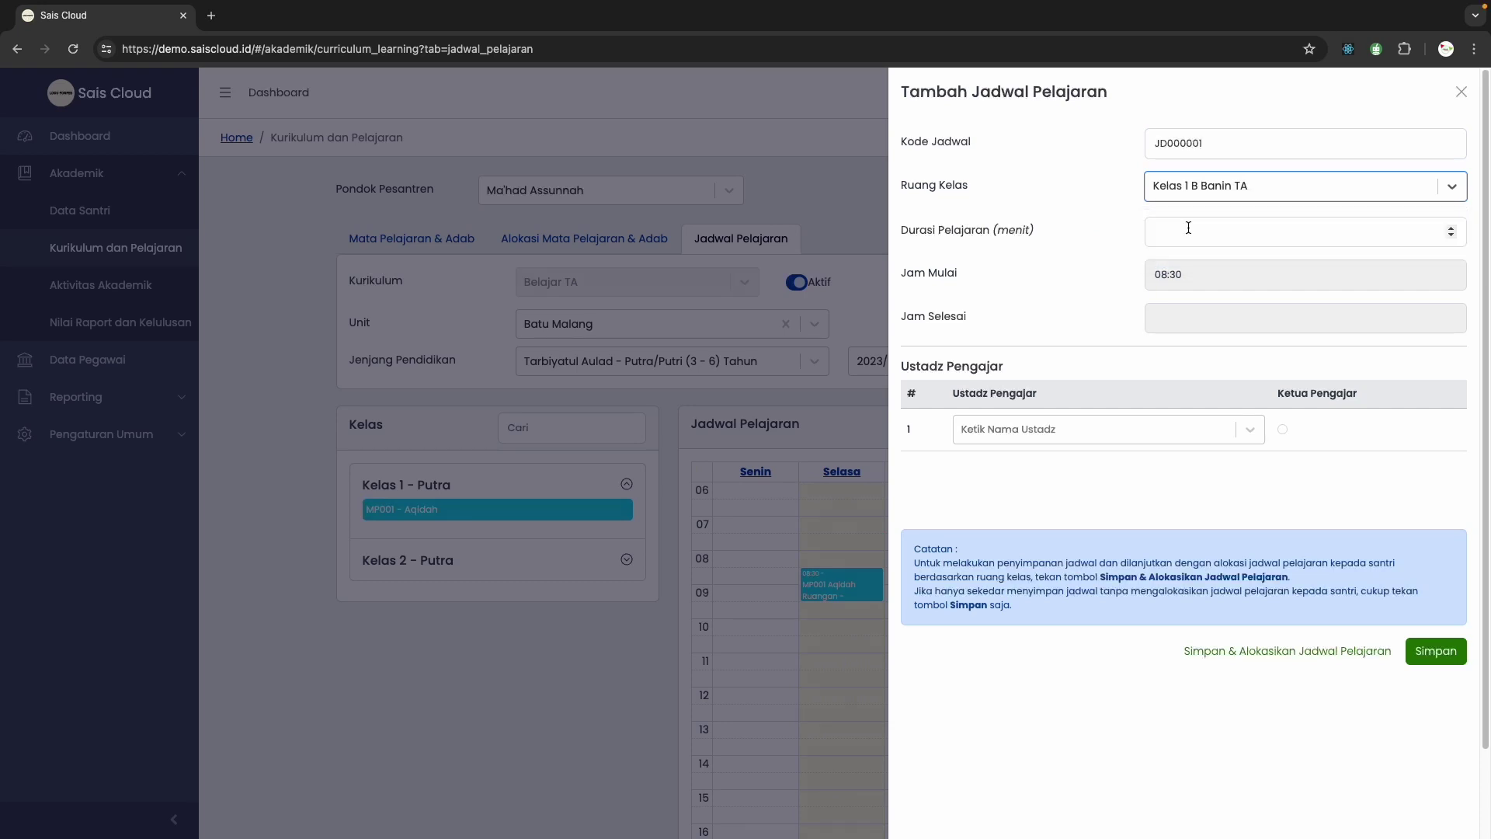
left_click(1112, 272)
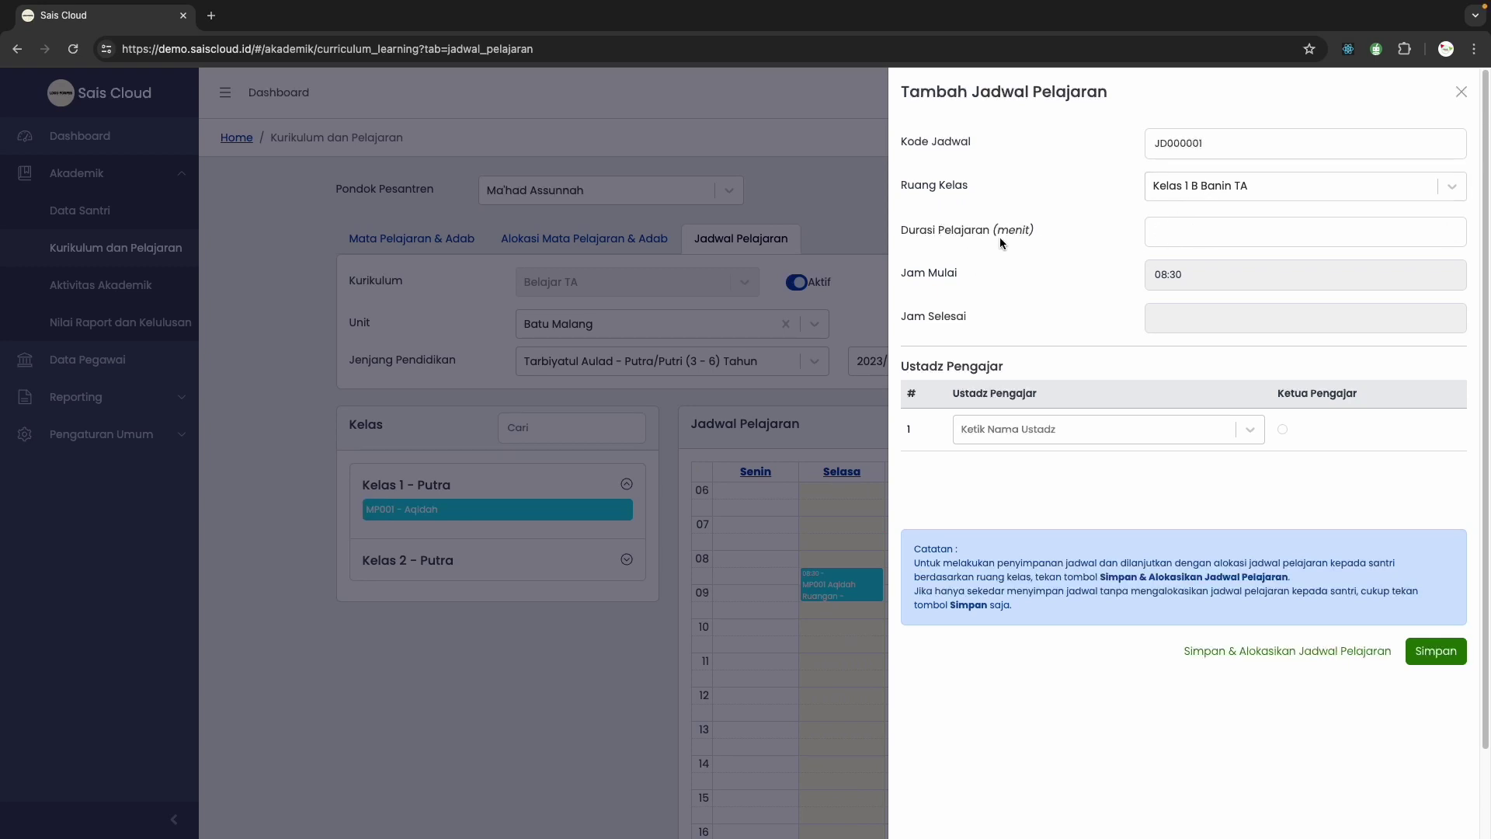
Set the lesson duration of the new schedule entry to 45 minutes.
left_click(1187, 241)
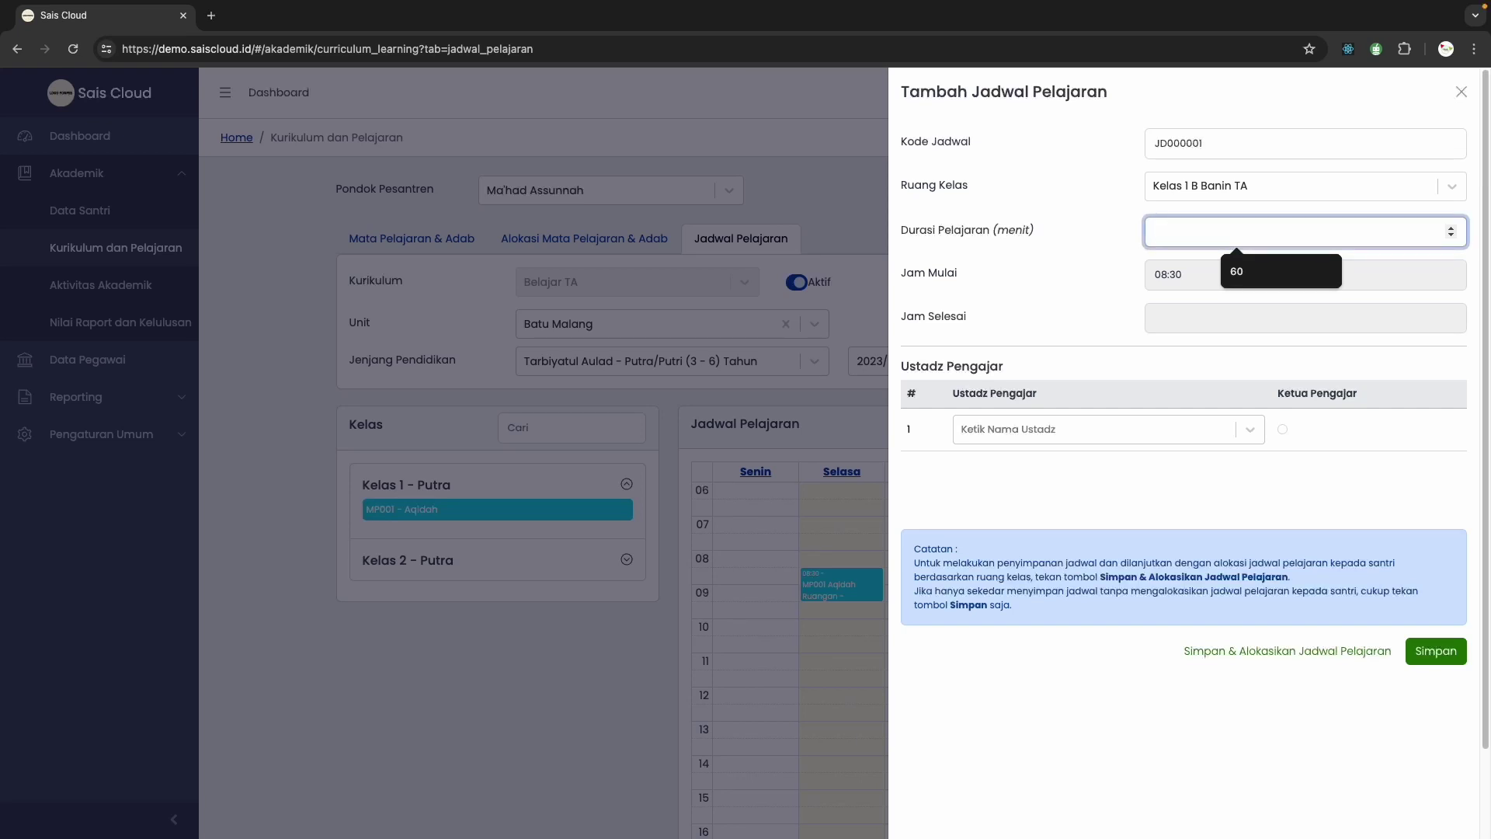
type("45")
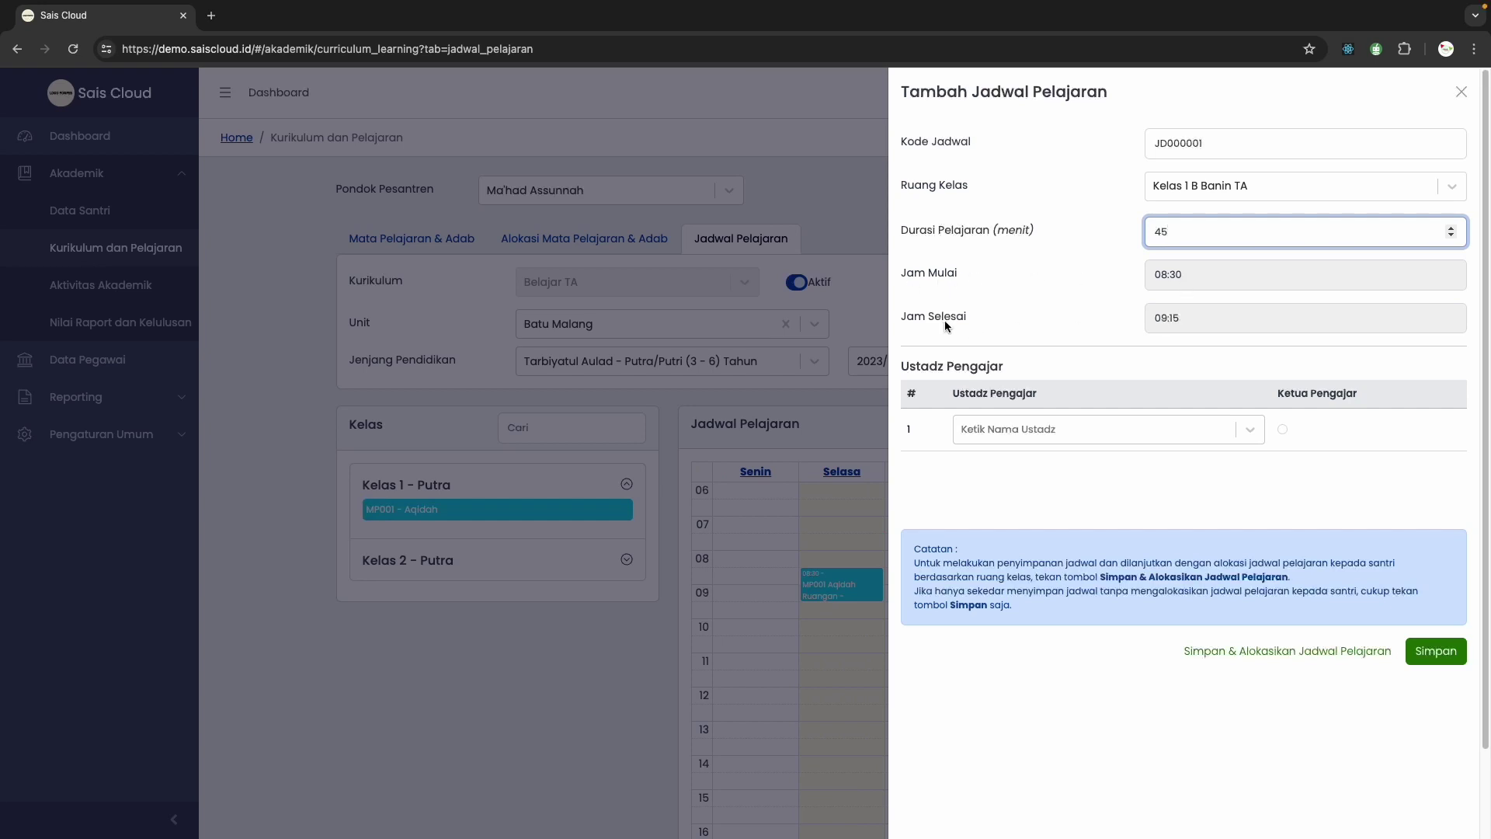
left_click(1169, 319)
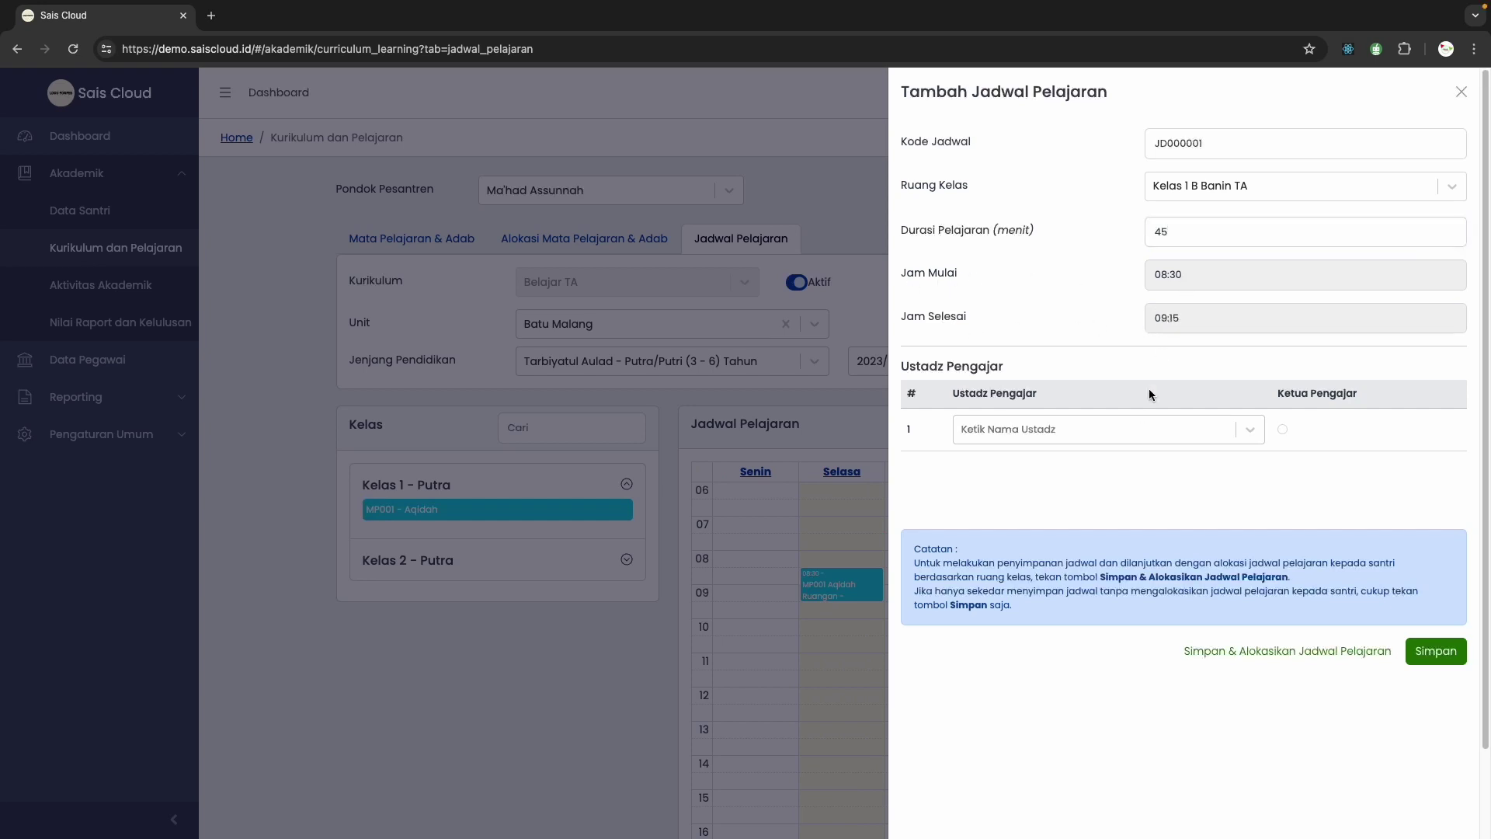
Assign two teachers to the lesson, and try to save the schedule and allocate it to the students.
left_click(1032, 432)
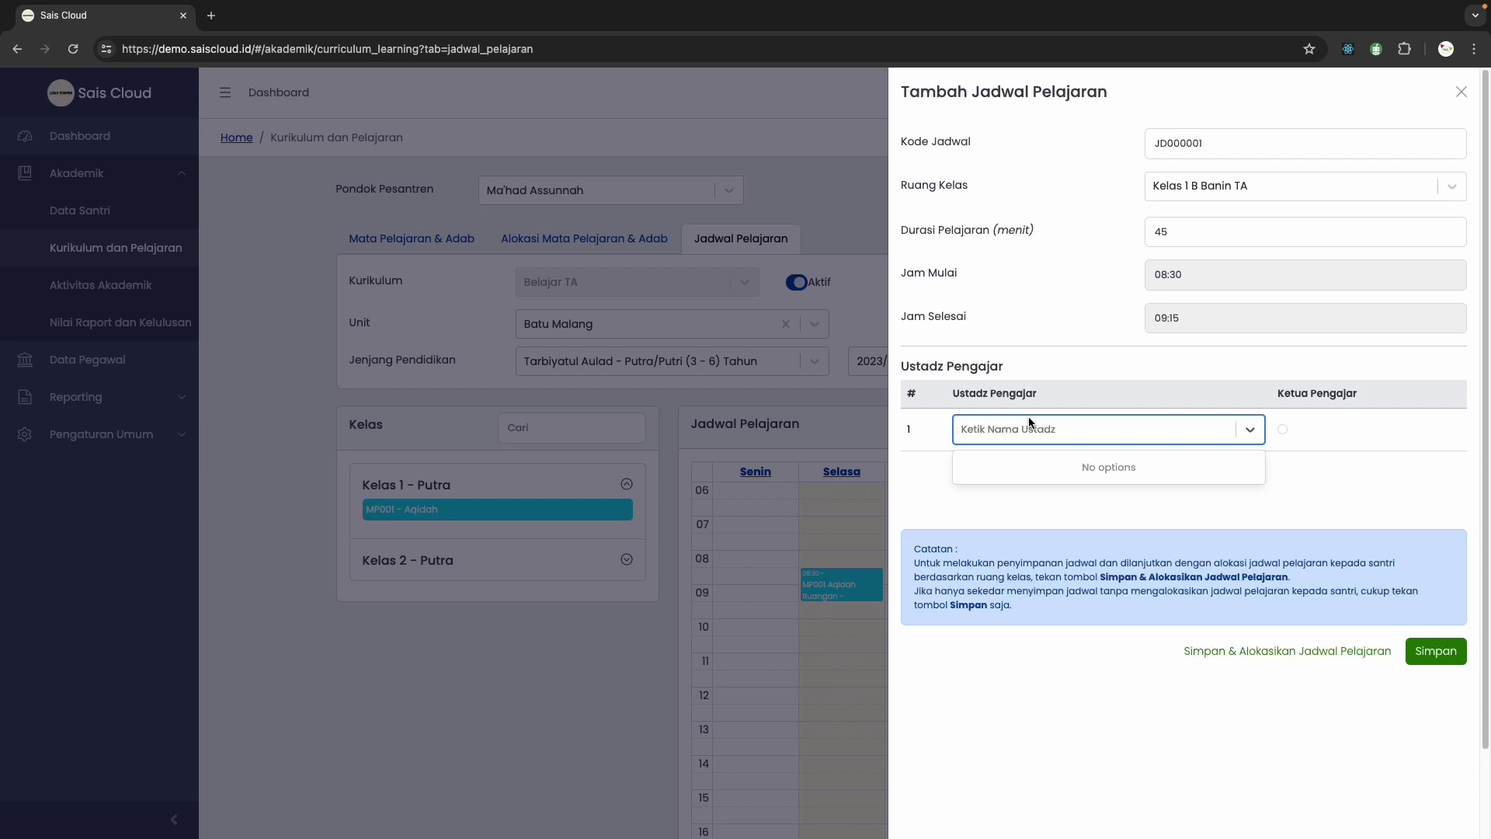
type("Uma")
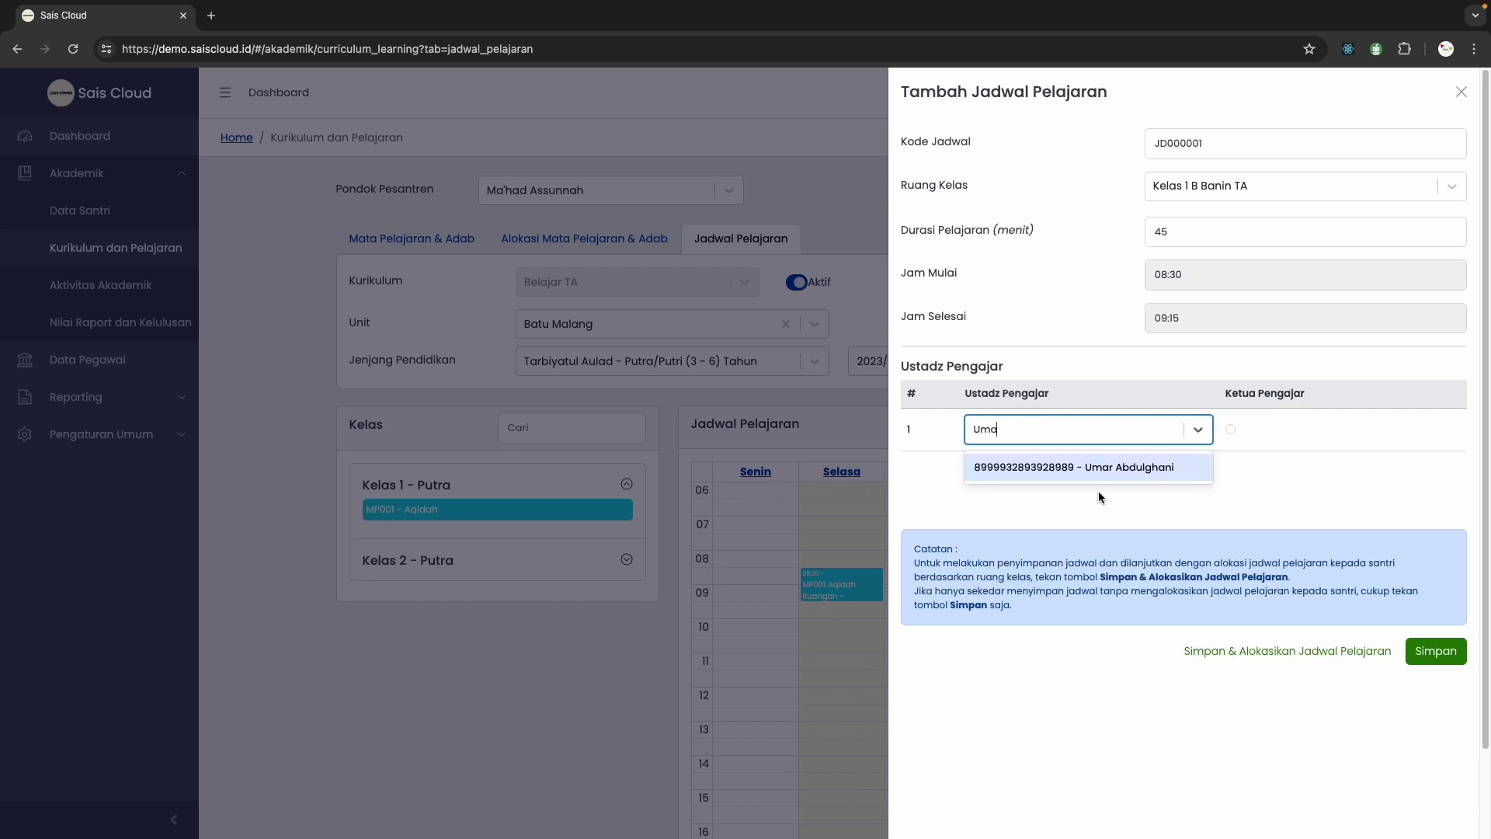
left_click(1090, 468)
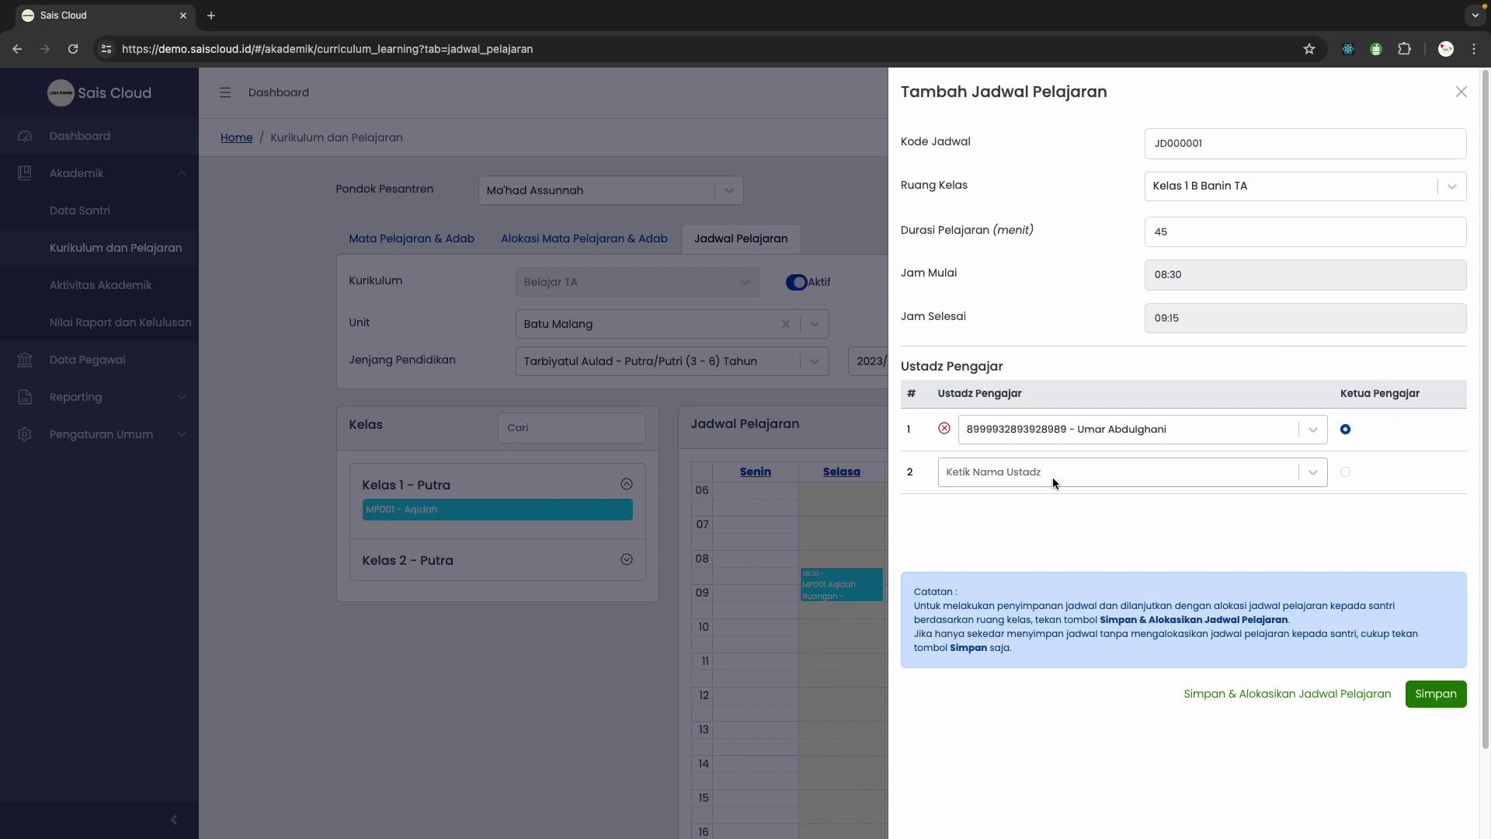
left_click(1110, 482)
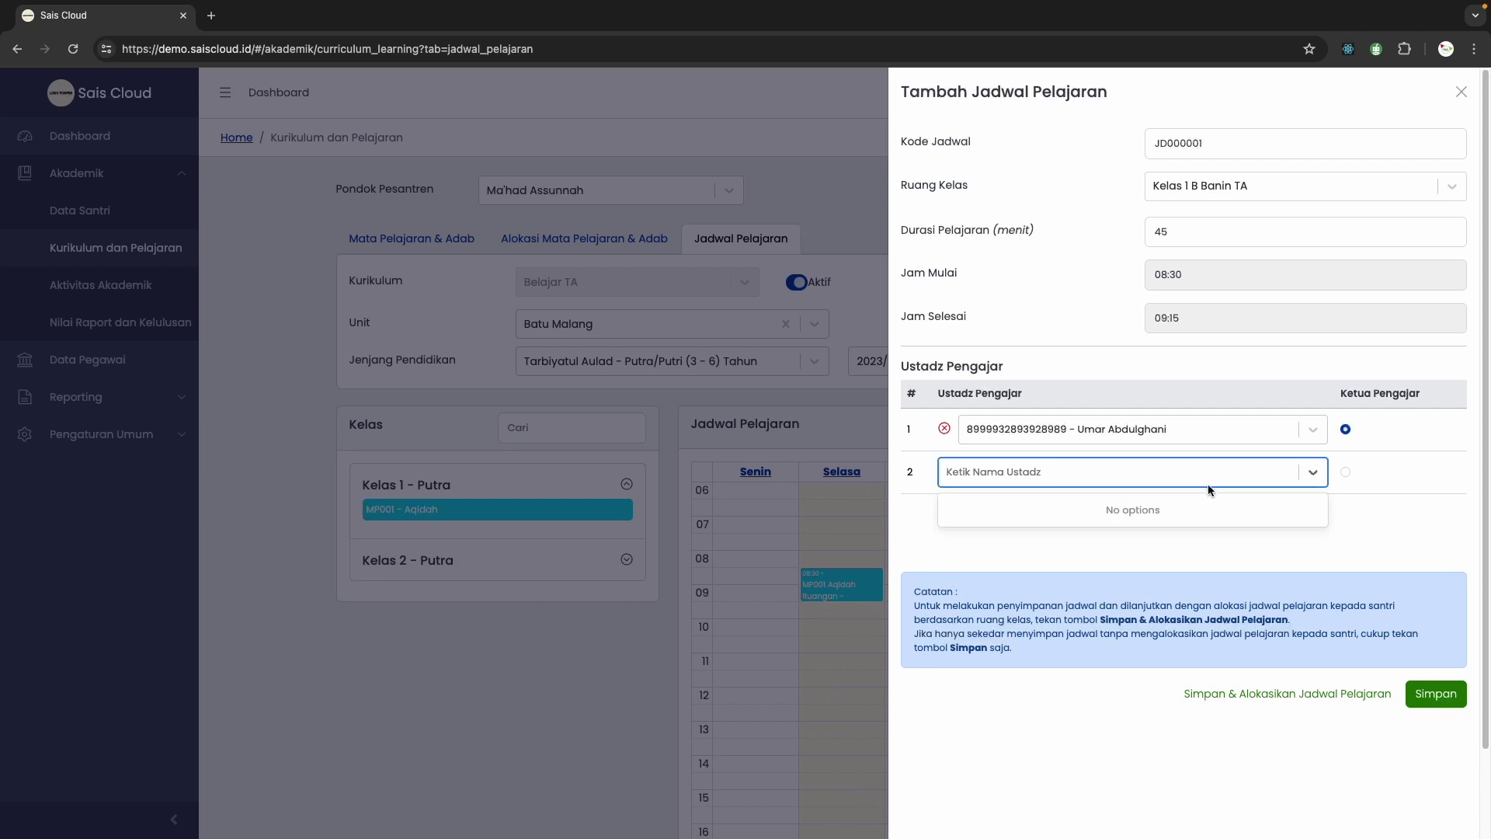
type("Ahmad")
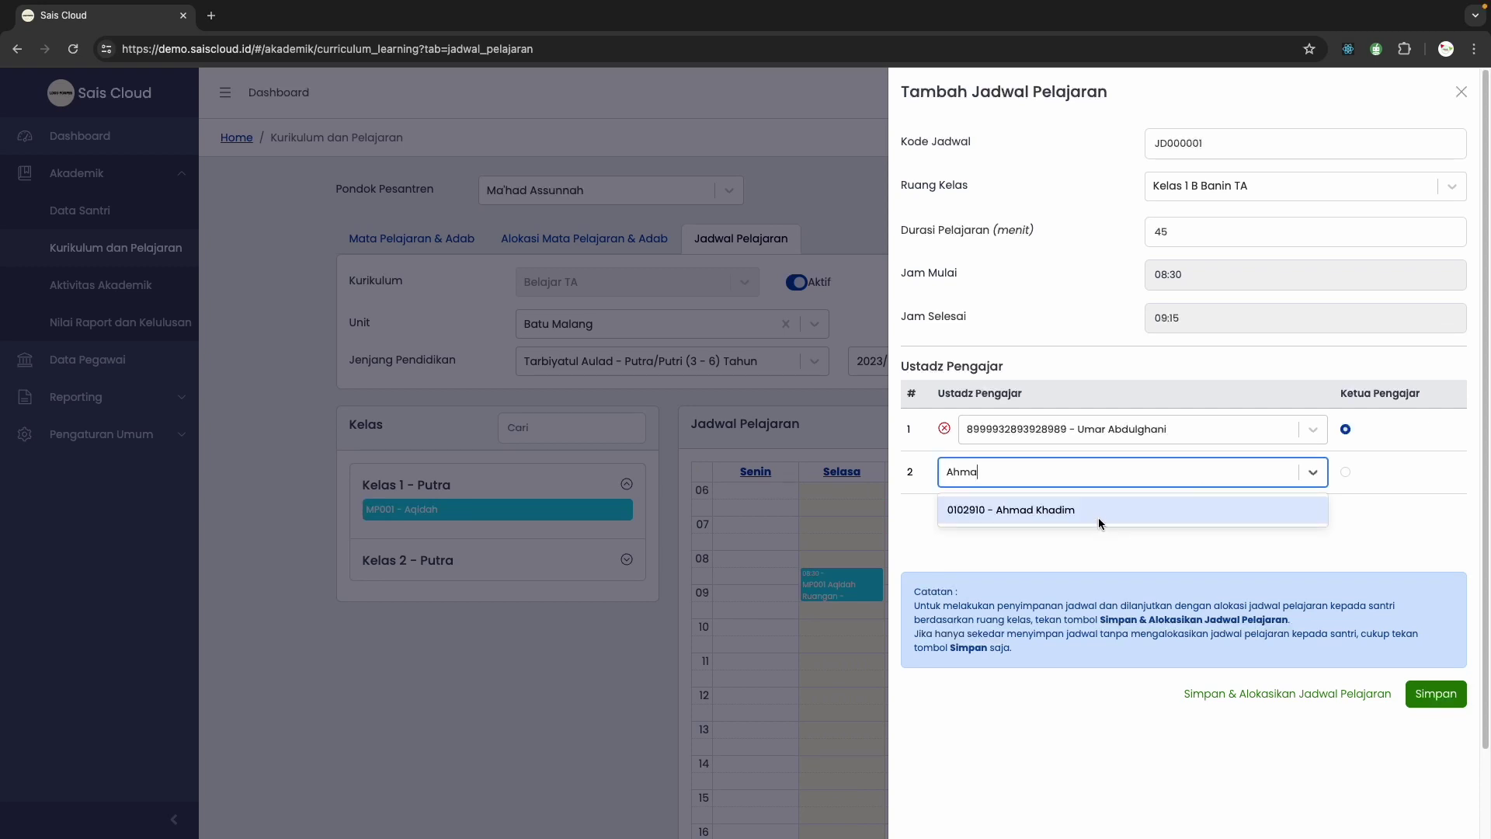
left_click(1107, 509)
left_click(1239, 361)
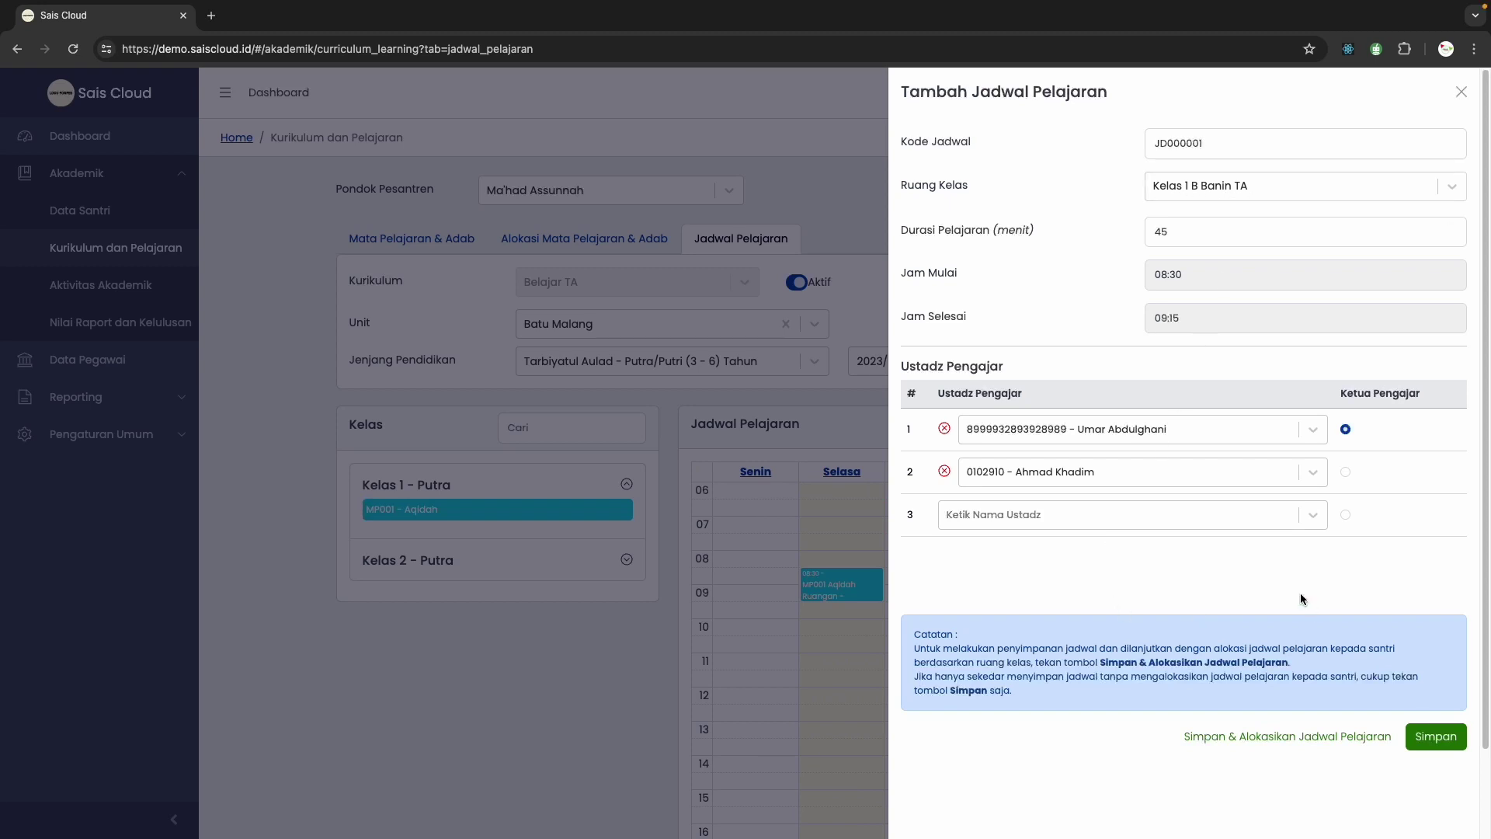
left_click(1433, 735)
left_click(1286, 736)
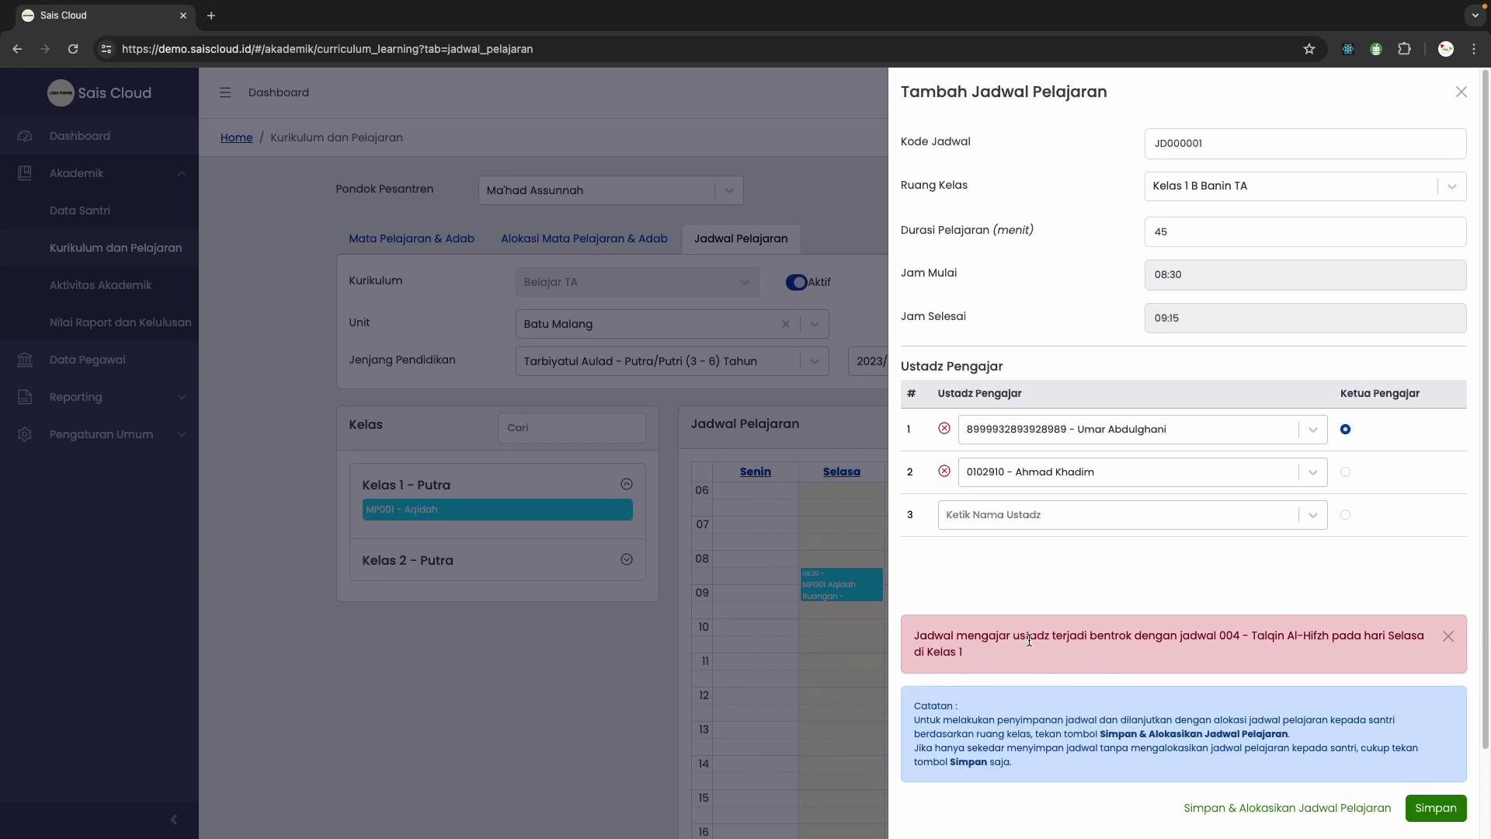
Remove the second teacher, put that teacher in the first row instead, and try to save and allocate the schedule again.
left_click(944, 472)
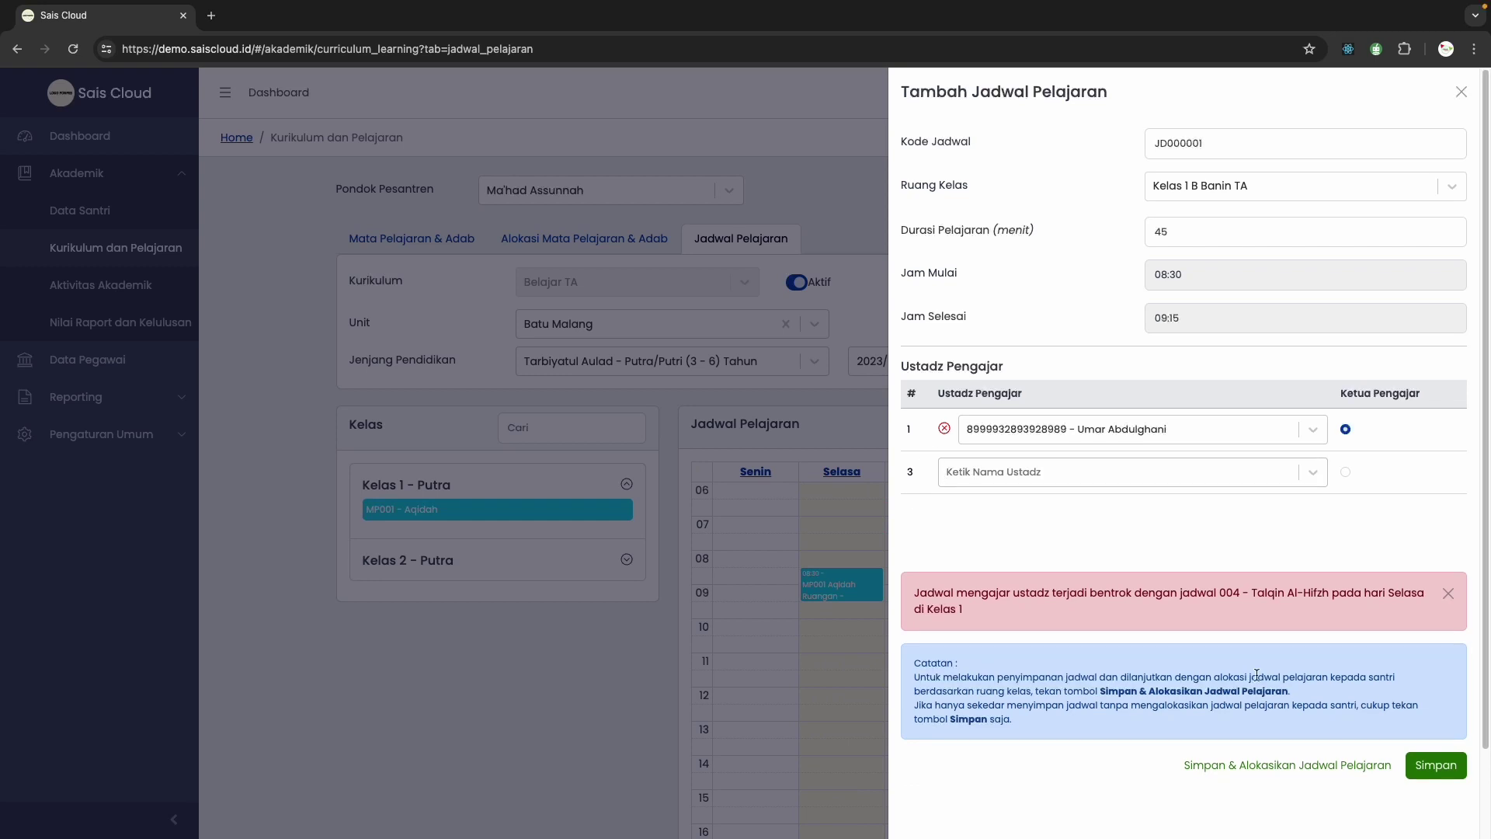
left_click(1444, 593)
left_click(1267, 707)
left_click(1109, 430)
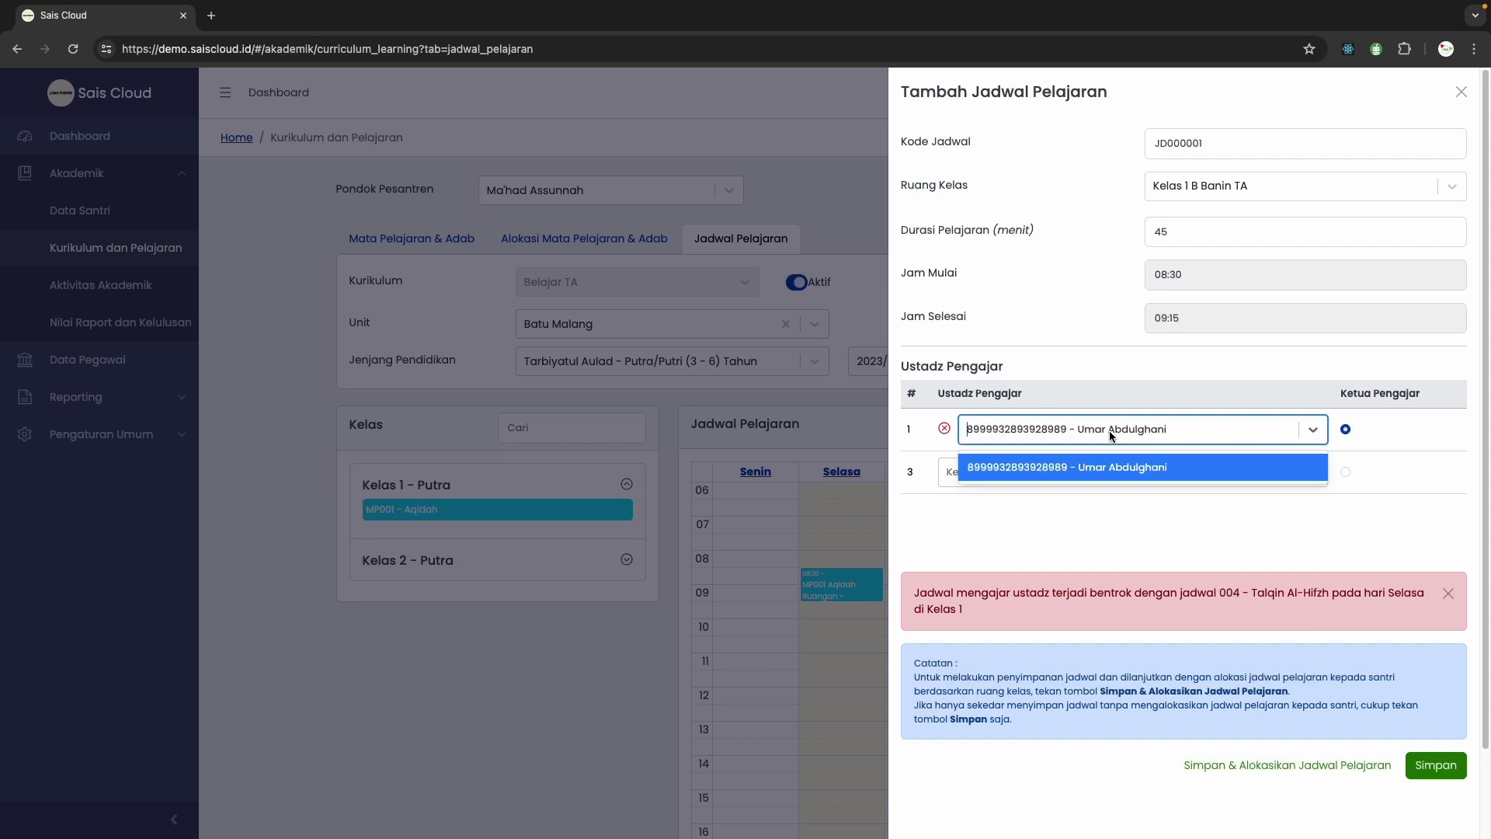
type("Ahma")
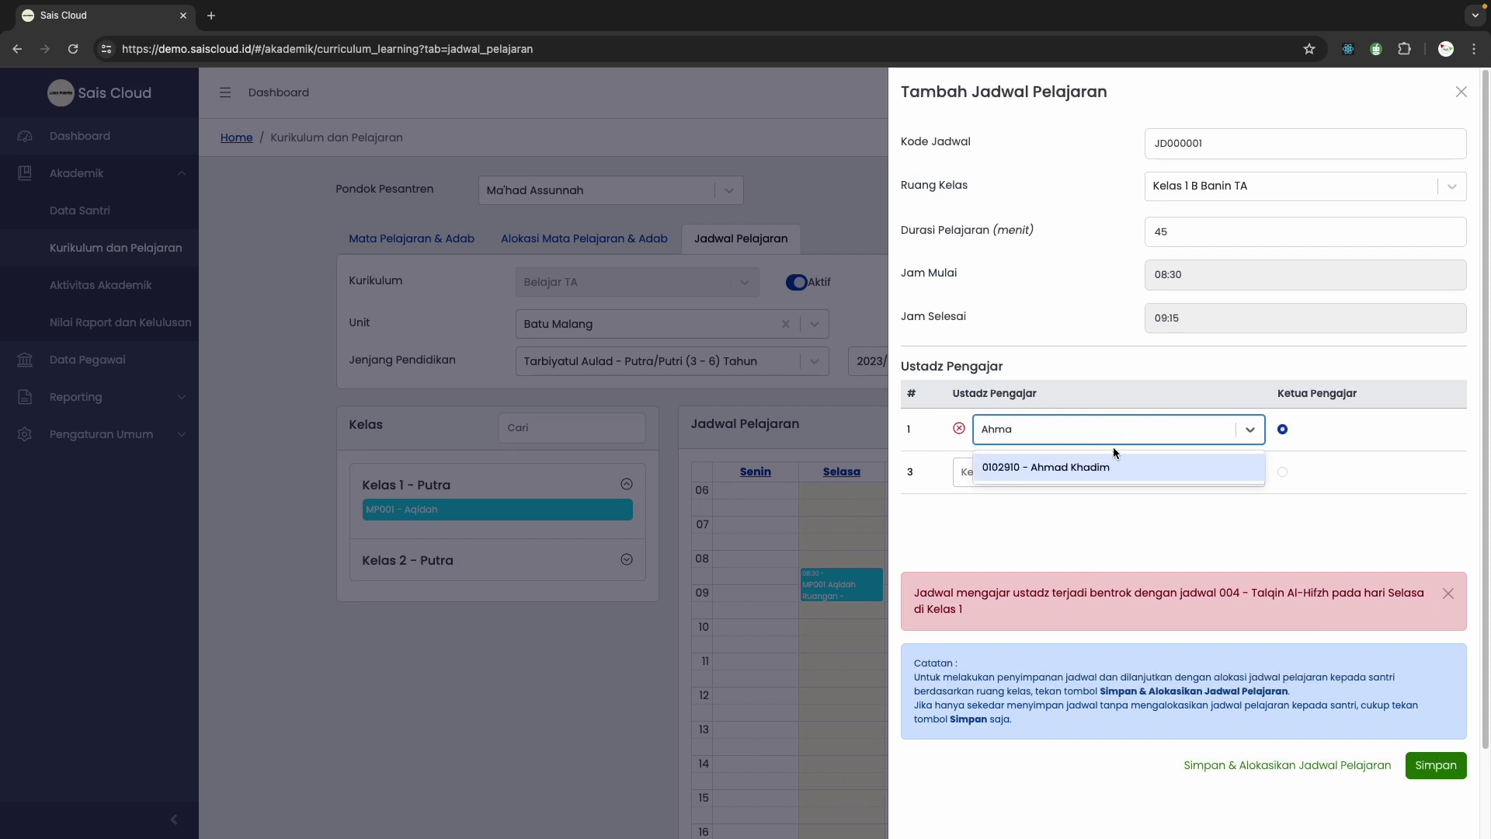
left_click(1101, 466)
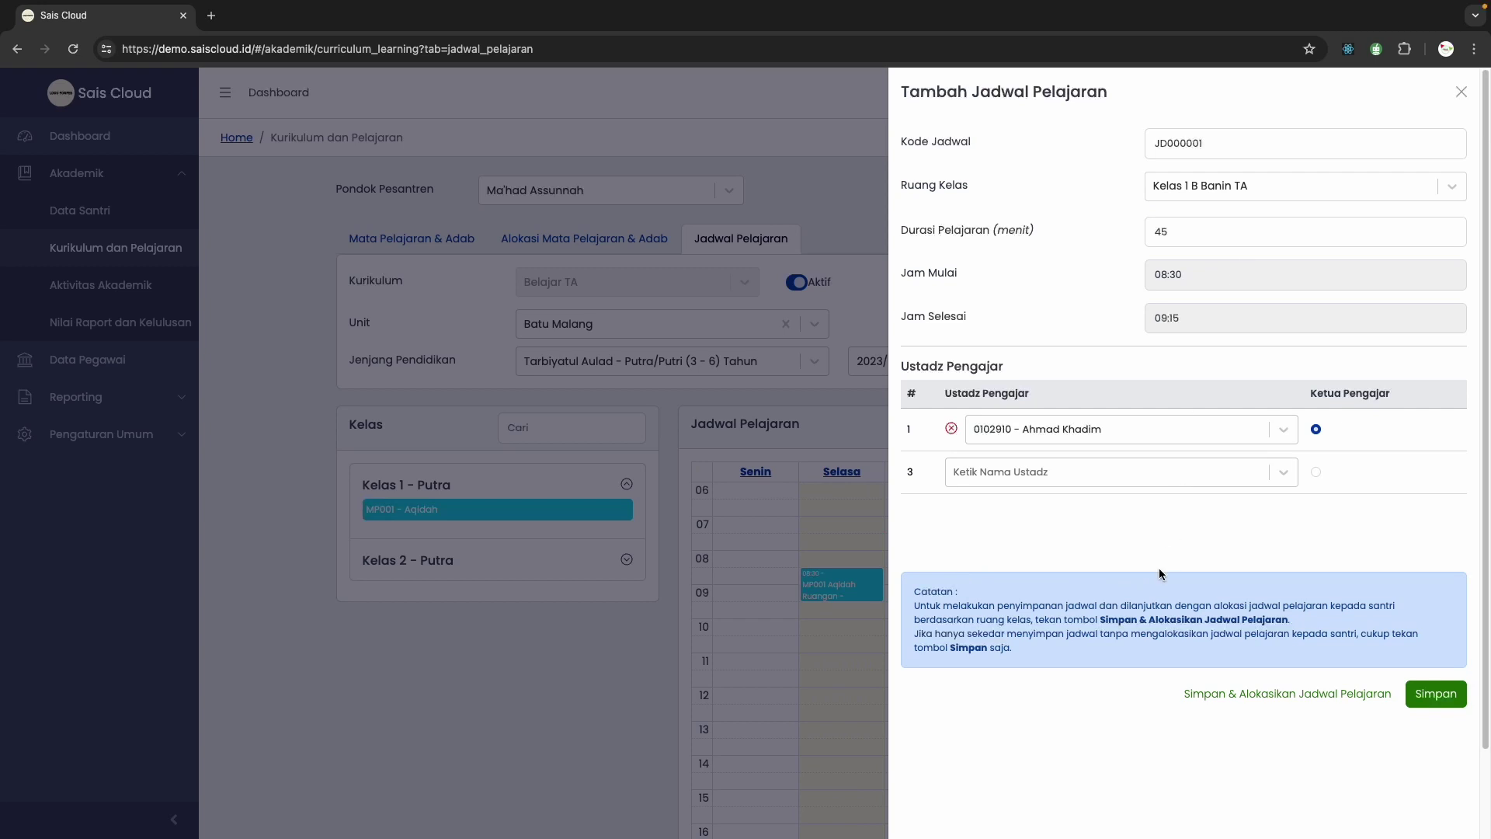
left_click(1305, 694)
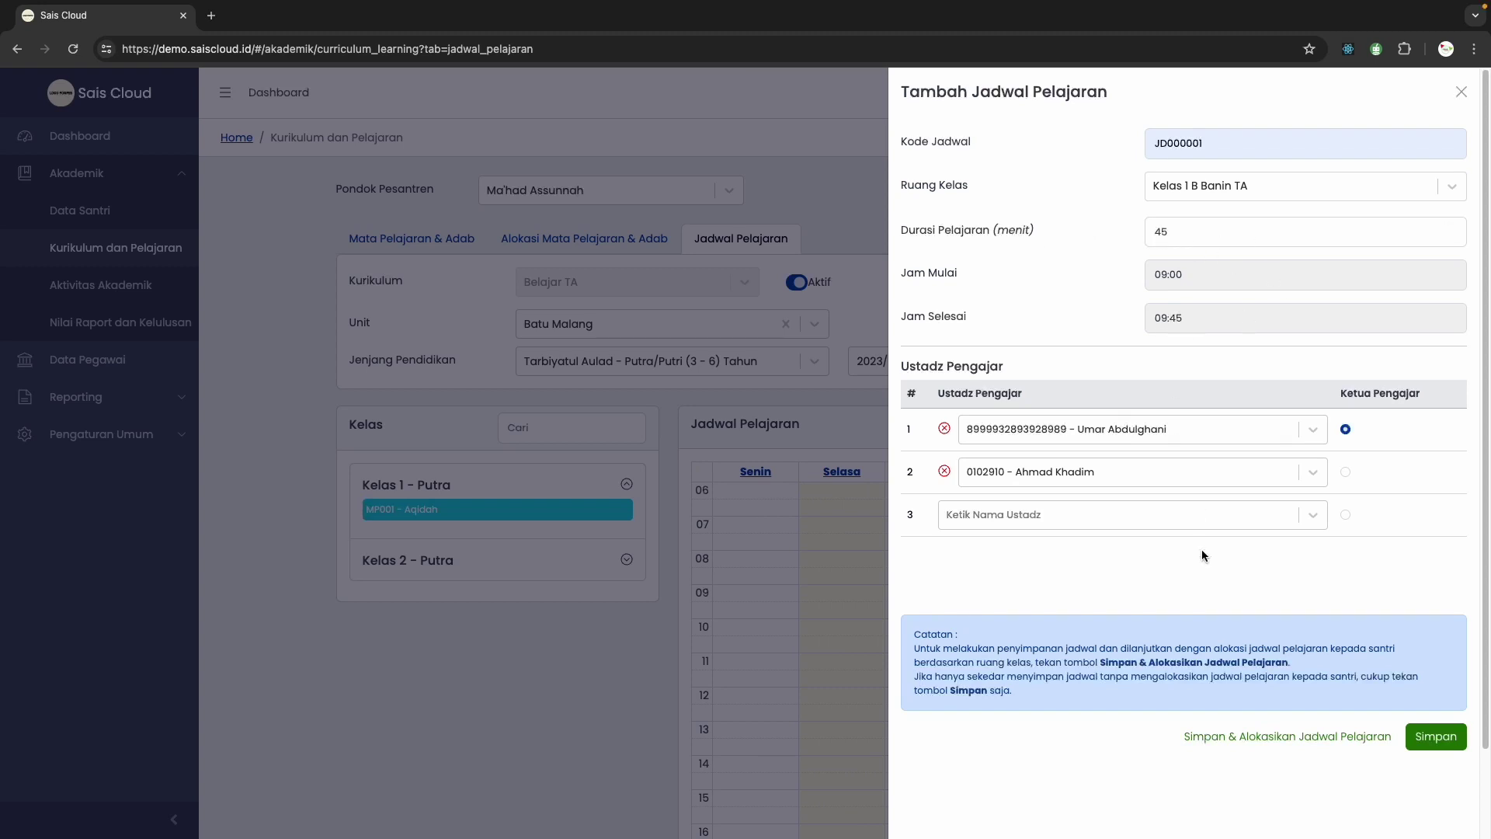
Save and allocate the Thursday 09:00 Aqidah lesson, and check its student list in the Kelas 1 - Putra allocation.
left_click(1295, 737)
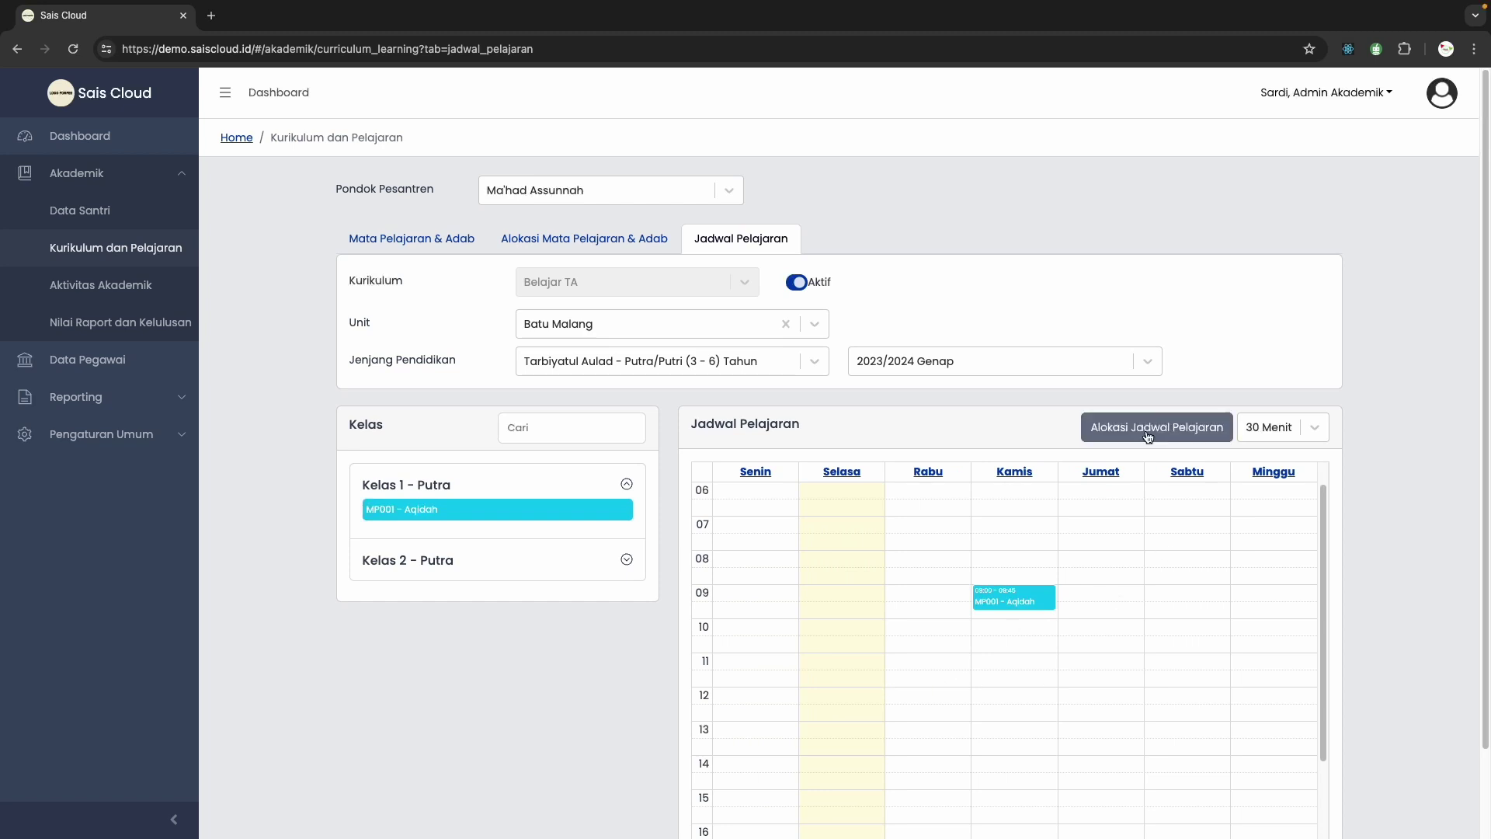
left_click(1188, 429)
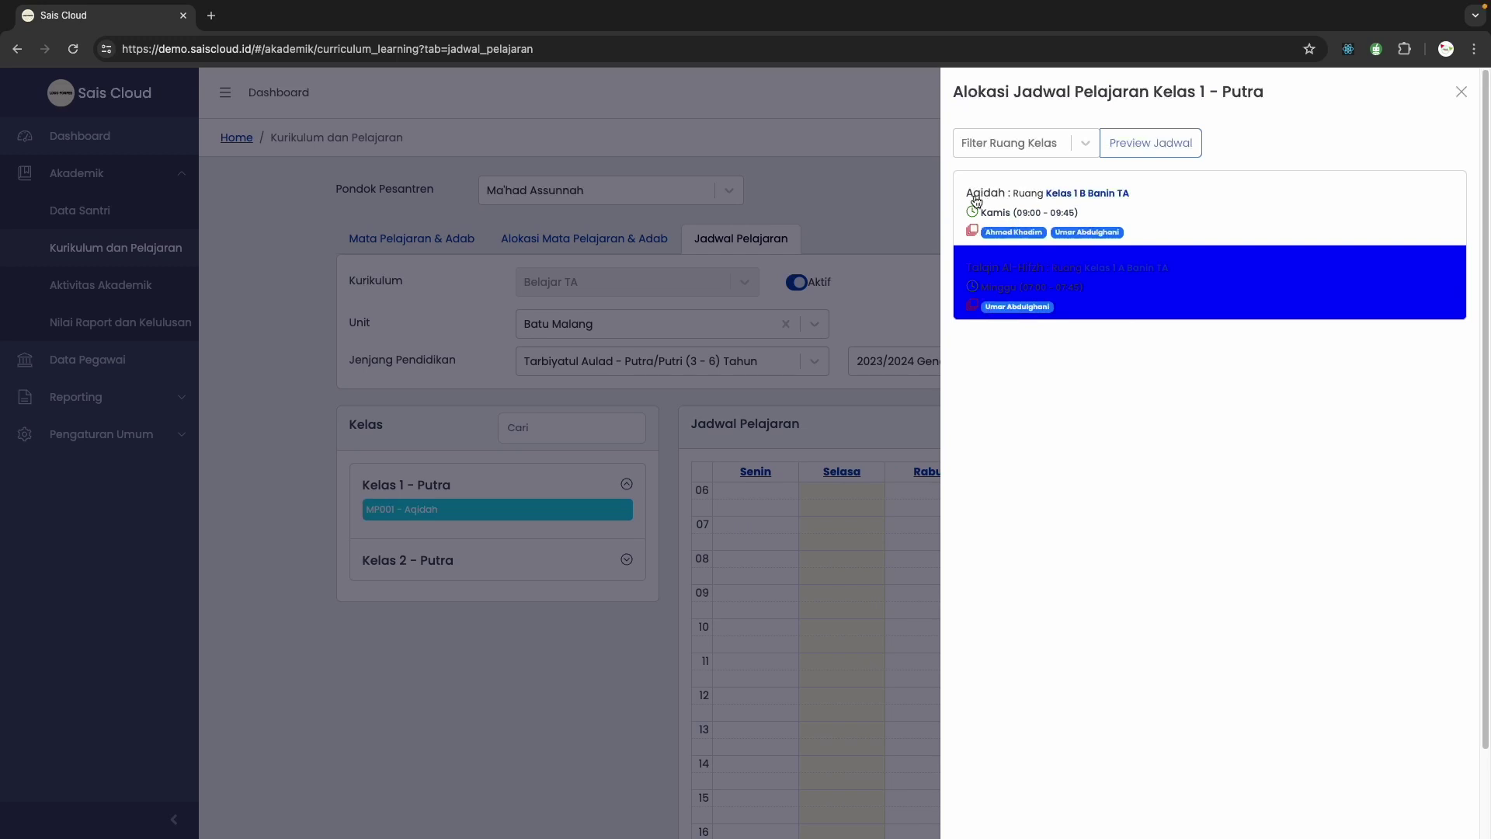
left_click(1060, 213)
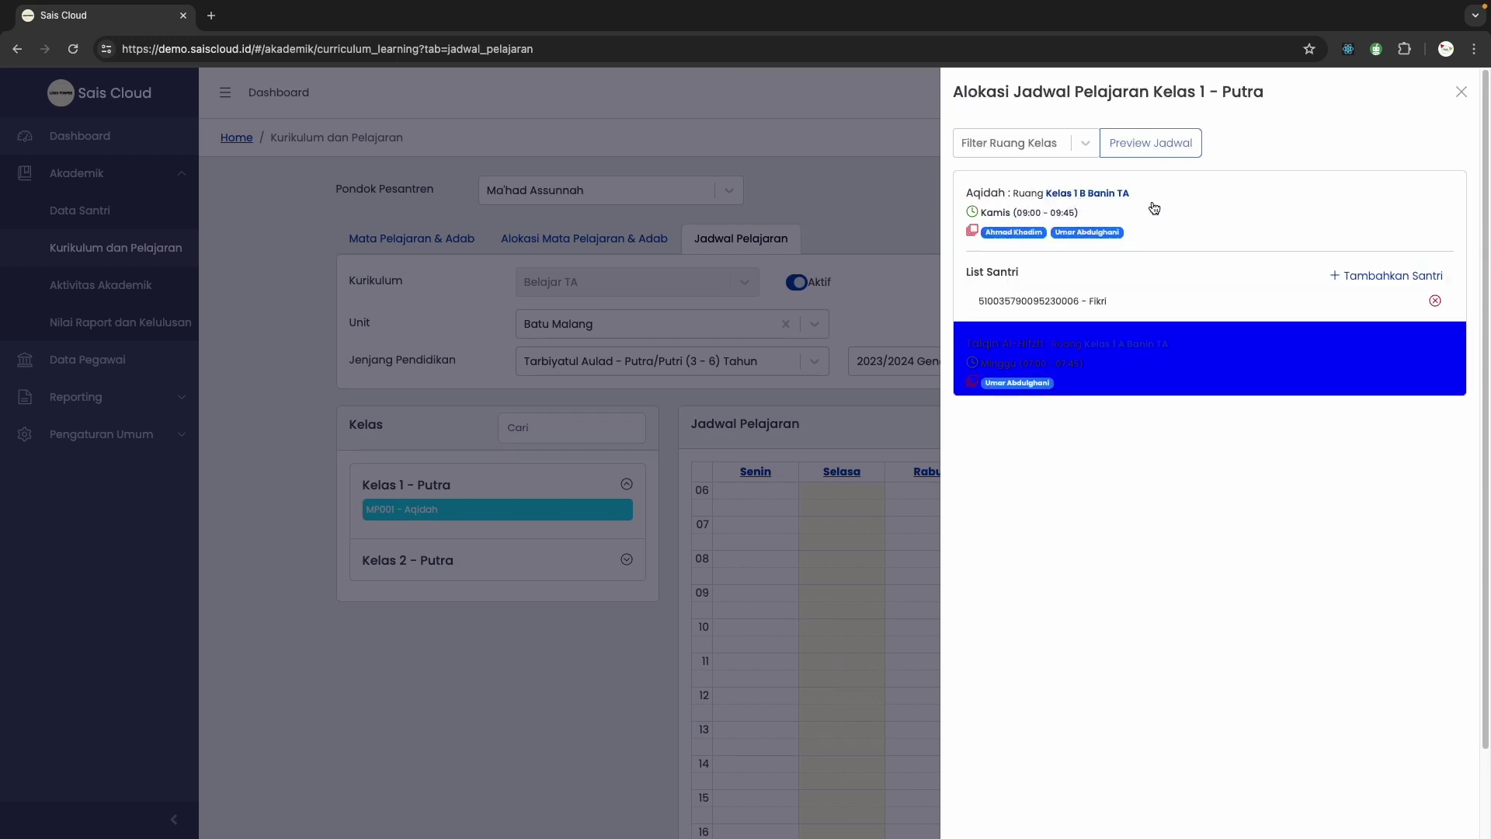
left_click_drag(980, 298, 1114, 294)
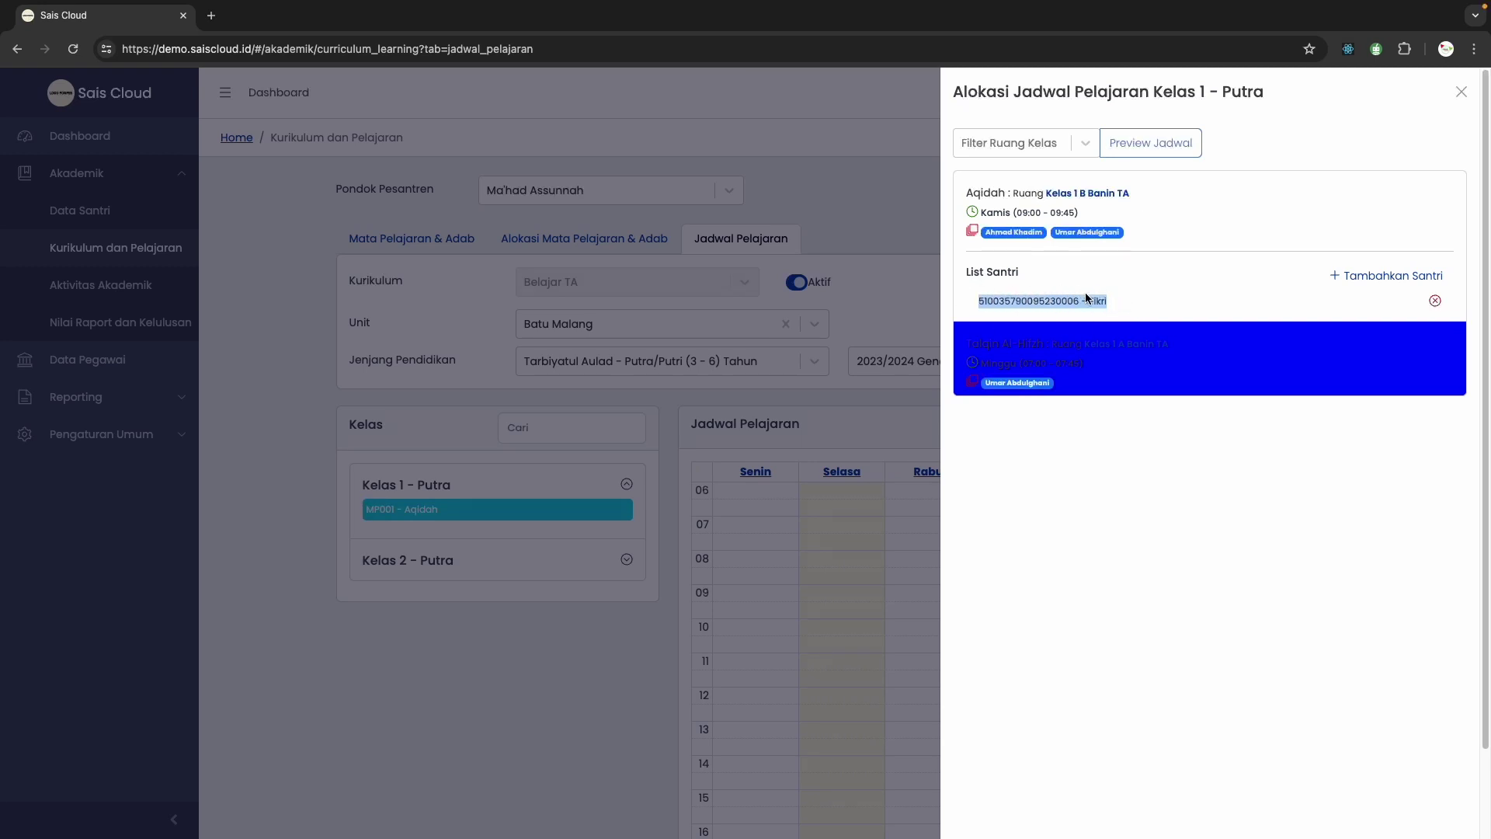
Filter the allocation by classroom Kelas 1 B Banin TA, preview its printable schedule, and return to the timetable.
left_click(1056, 134)
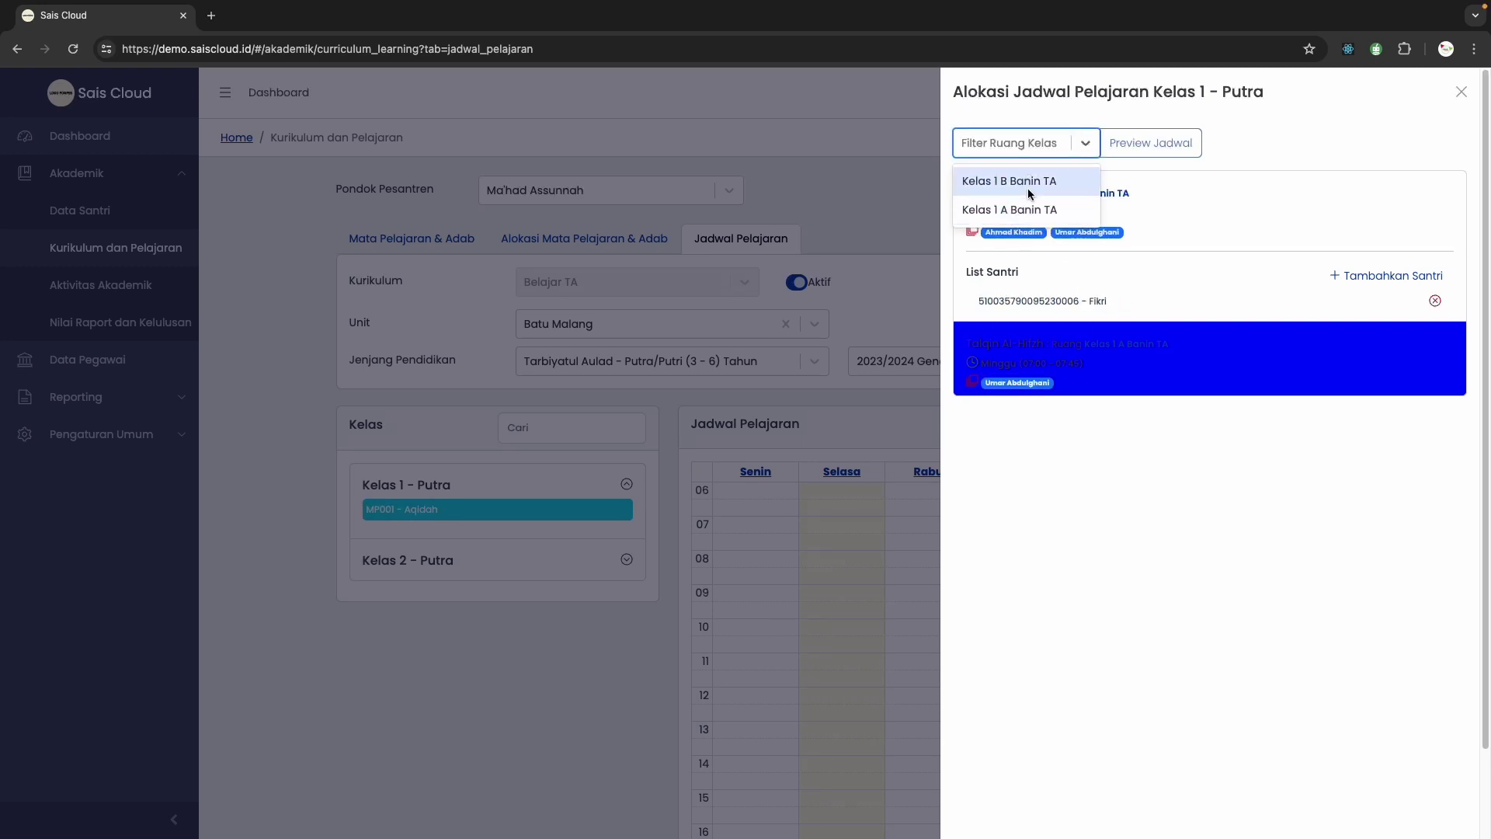
left_click(1026, 183)
left_click(1135, 152)
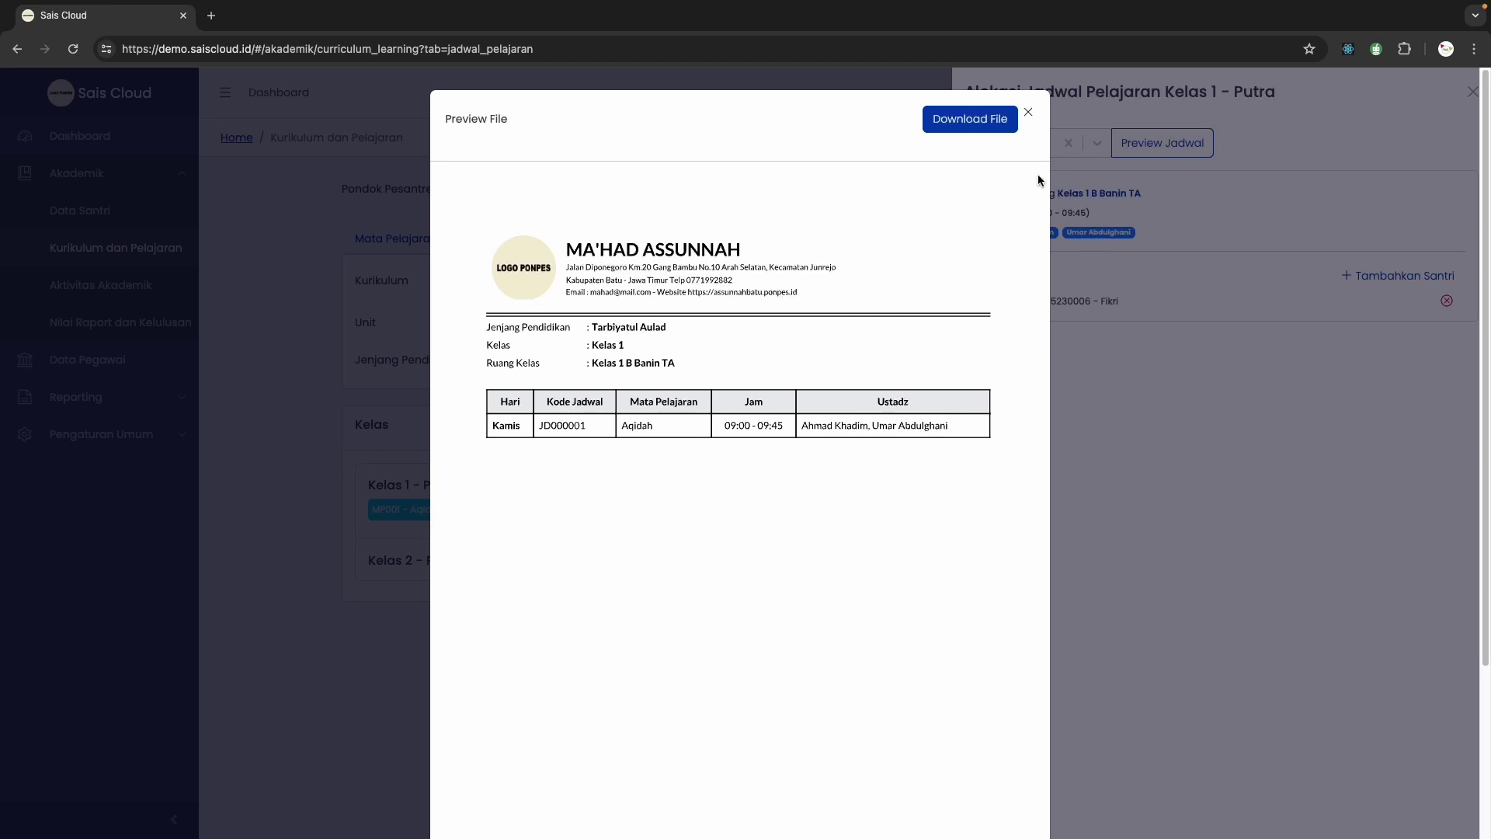
left_click(1029, 116)
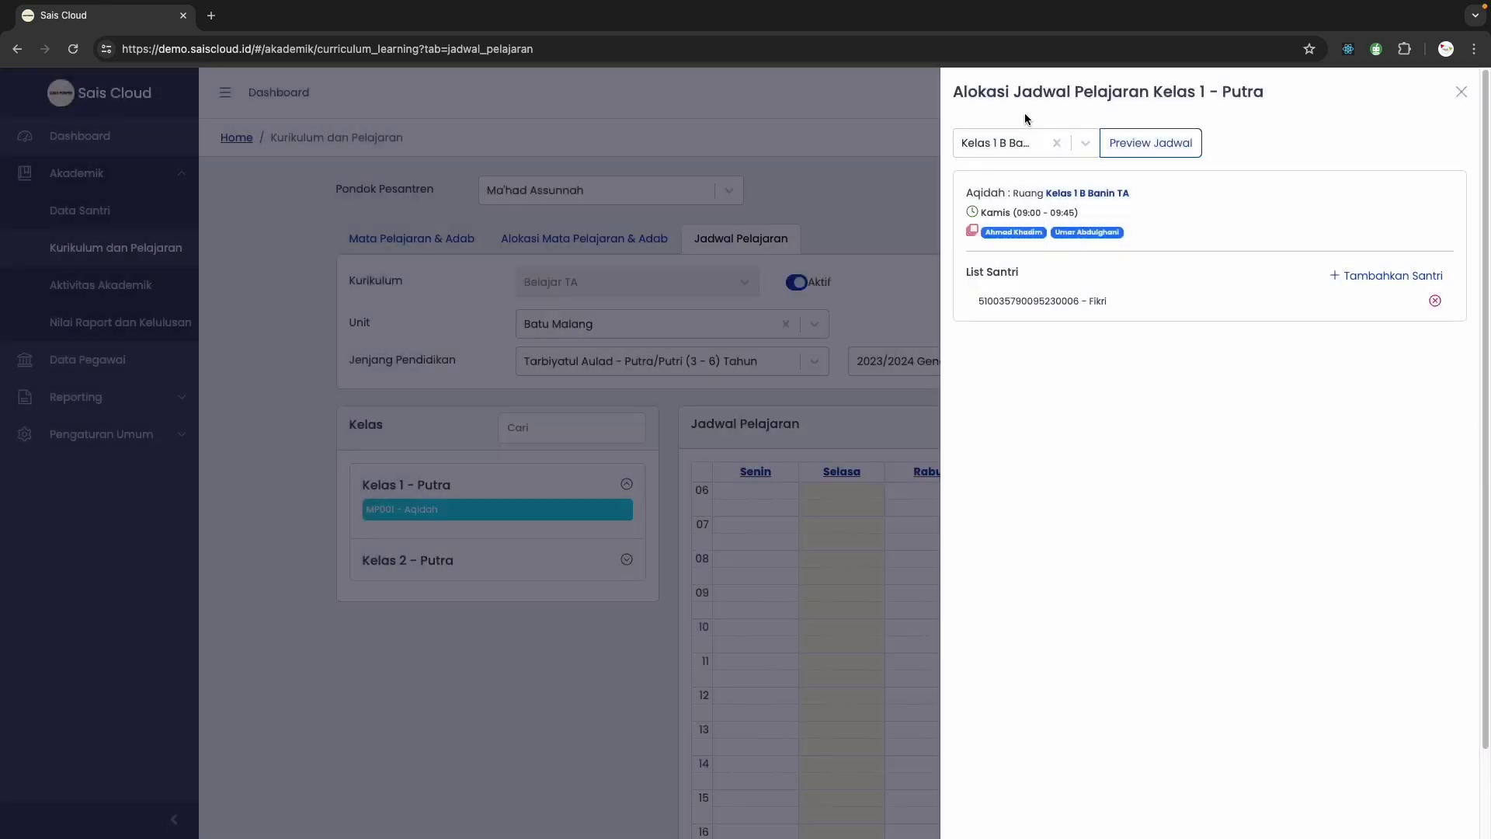
left_click(842, 464)
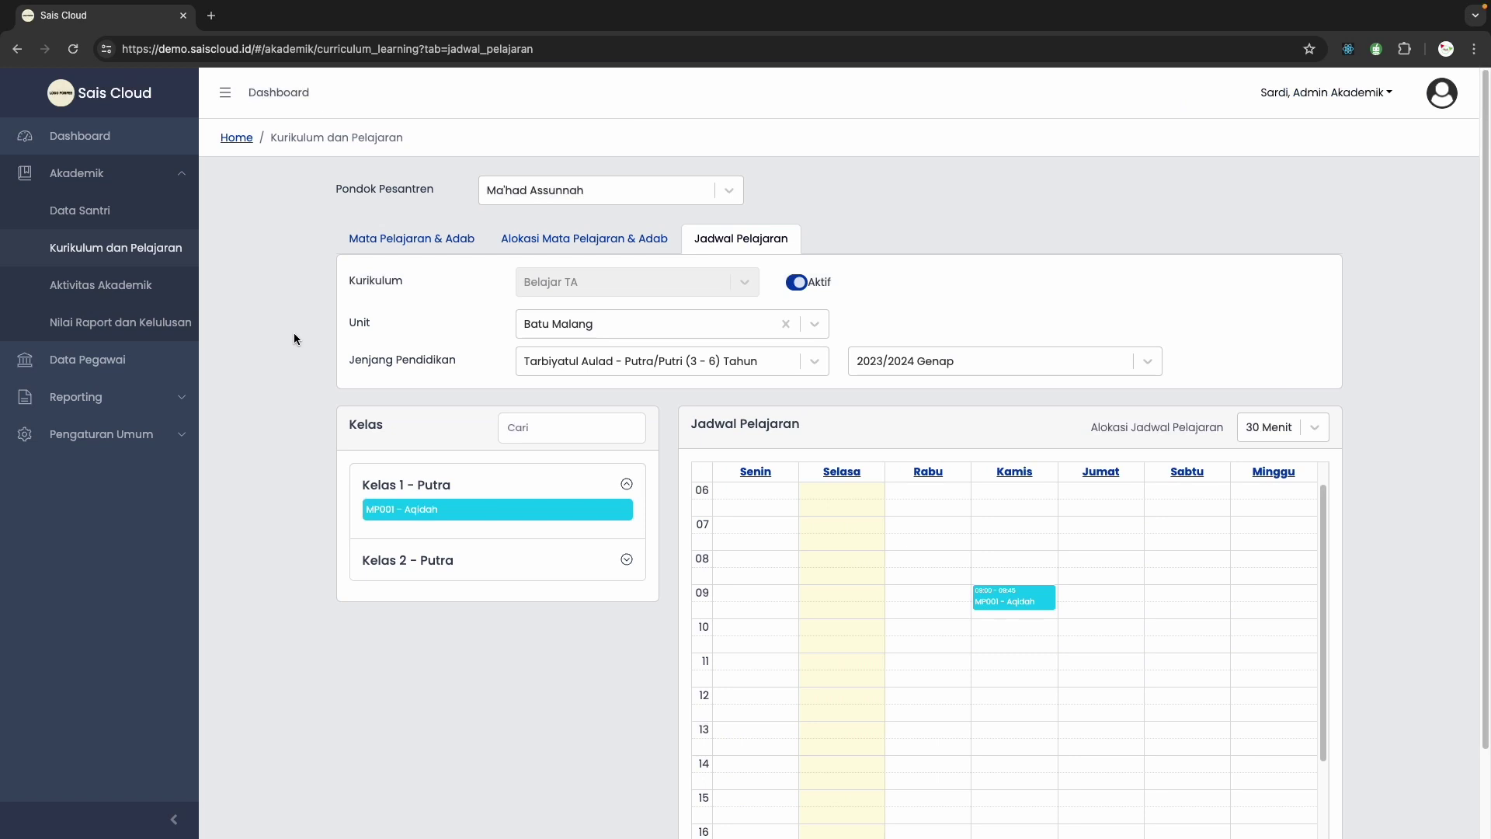
Open the academic activities and examine the Thursday Aqidah entry in the first teacher's teaching schedule.
left_click(142, 295)
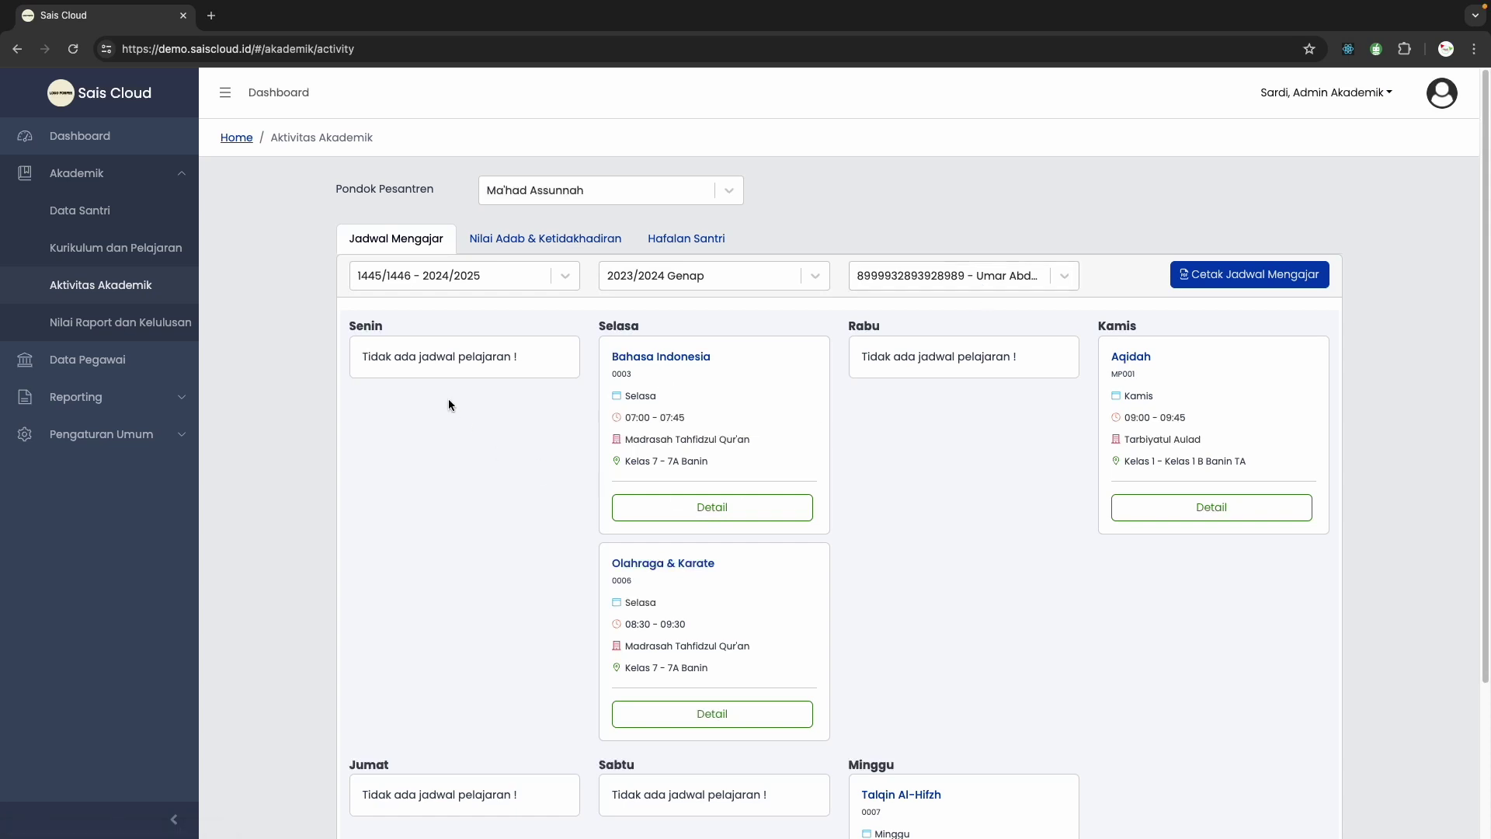
left_click(859, 276)
scroll(915, 494, "down", 1)
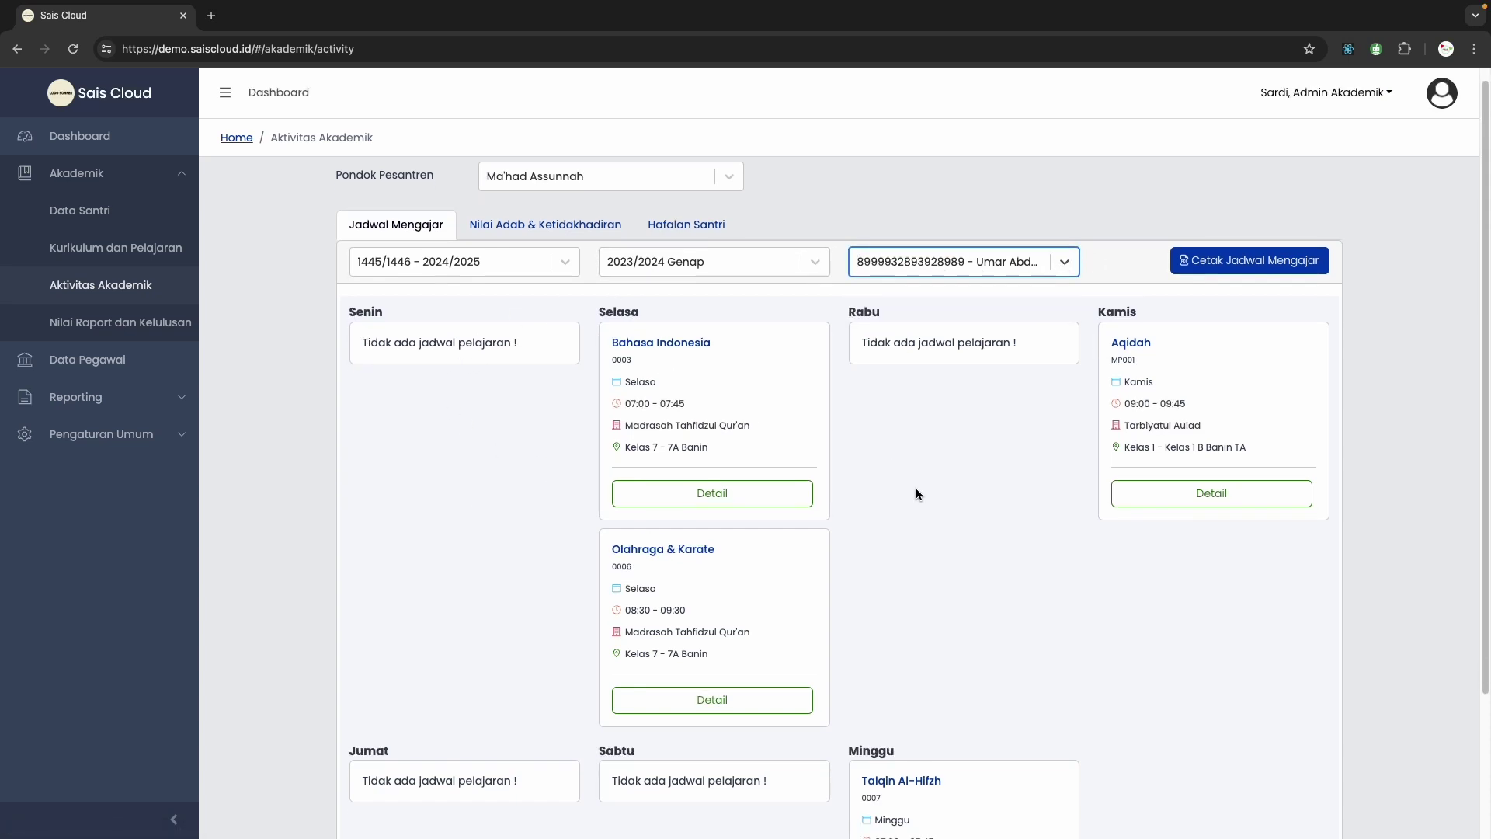
left_click_drag(1121, 340, 1190, 341)
left_click(1181, 376)
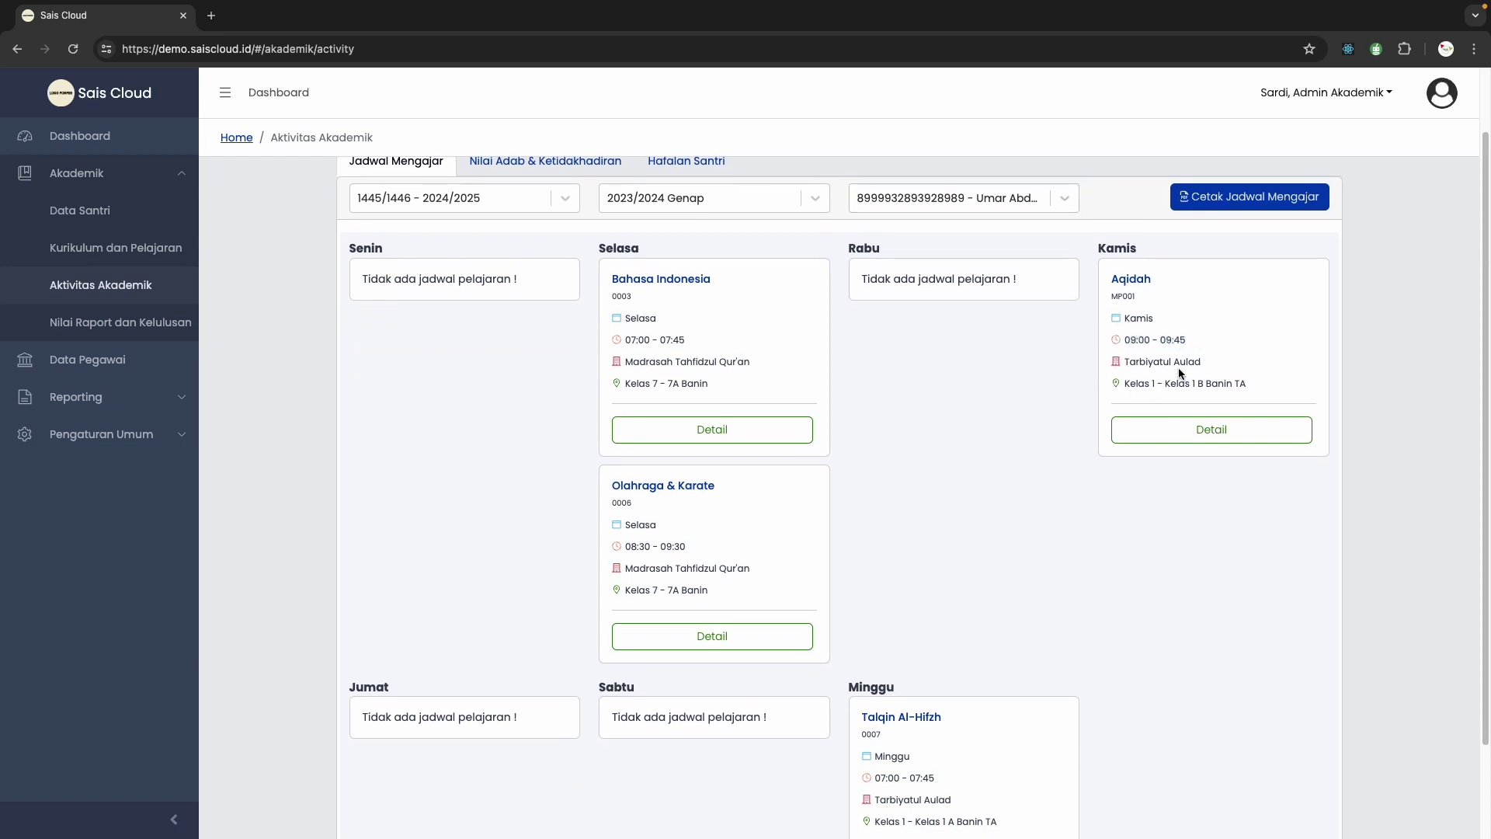
left_click(1128, 364)
left_click_drag(1113, 278, 1165, 278)
Open the Aqidah lesson's details, look at the grade weighting preset options, and return to the teaching schedule.
left_click(1166, 429)
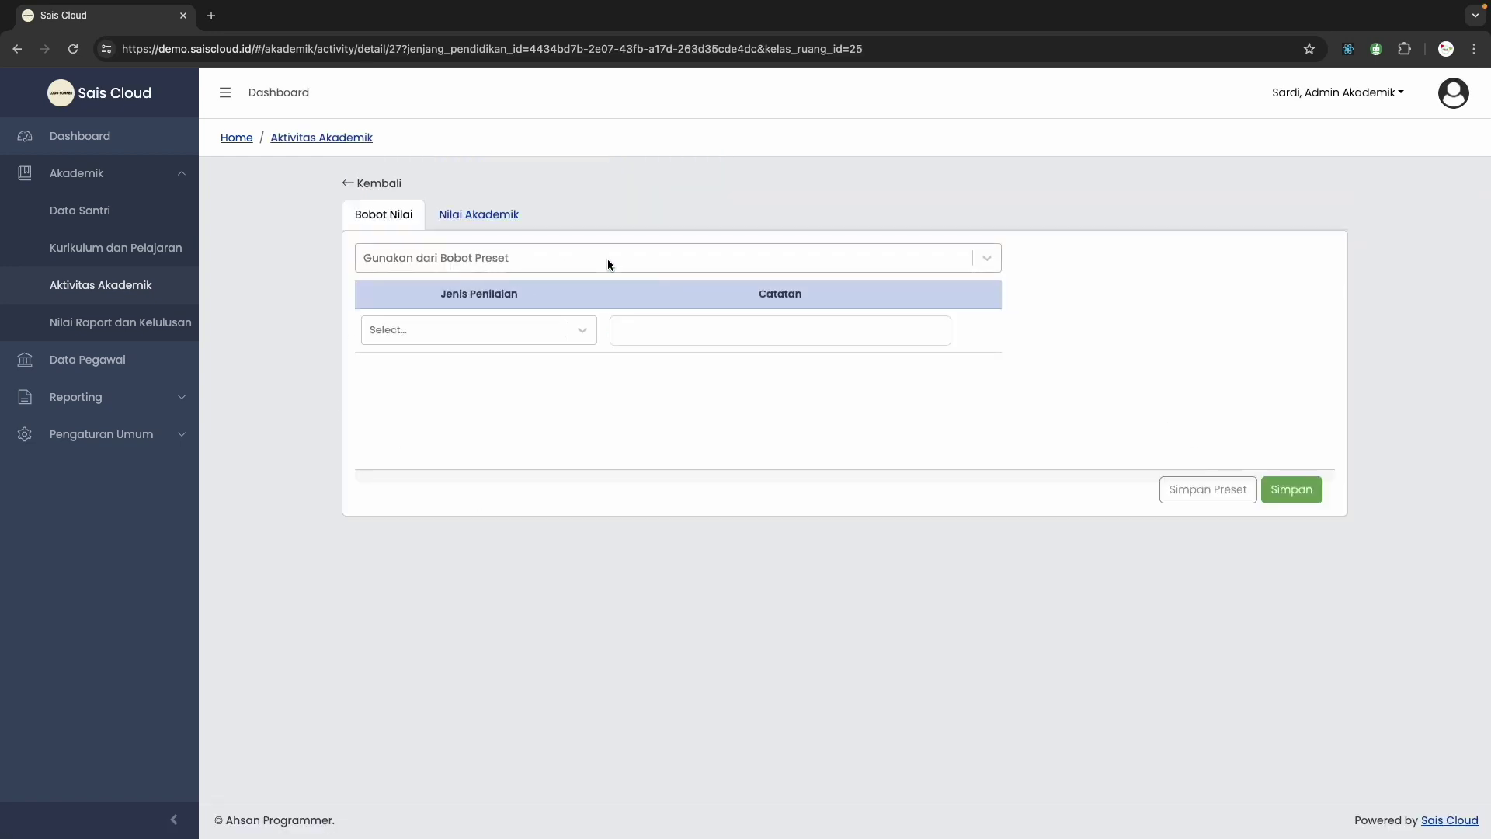
left_click(608, 260)
left_click(659, 221)
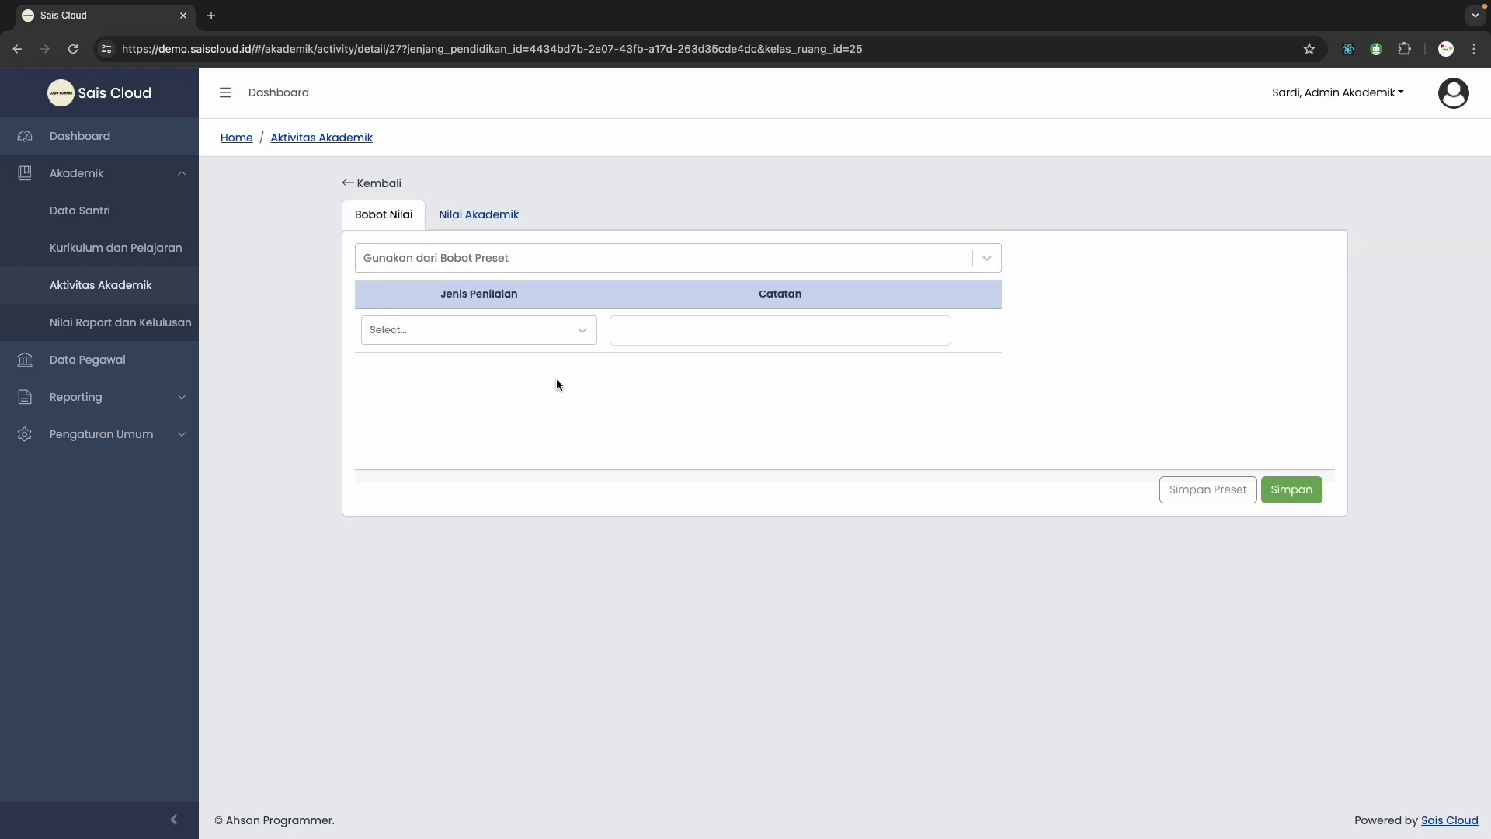
left_click(385, 185)
scroll(1004, 565, "down", 2)
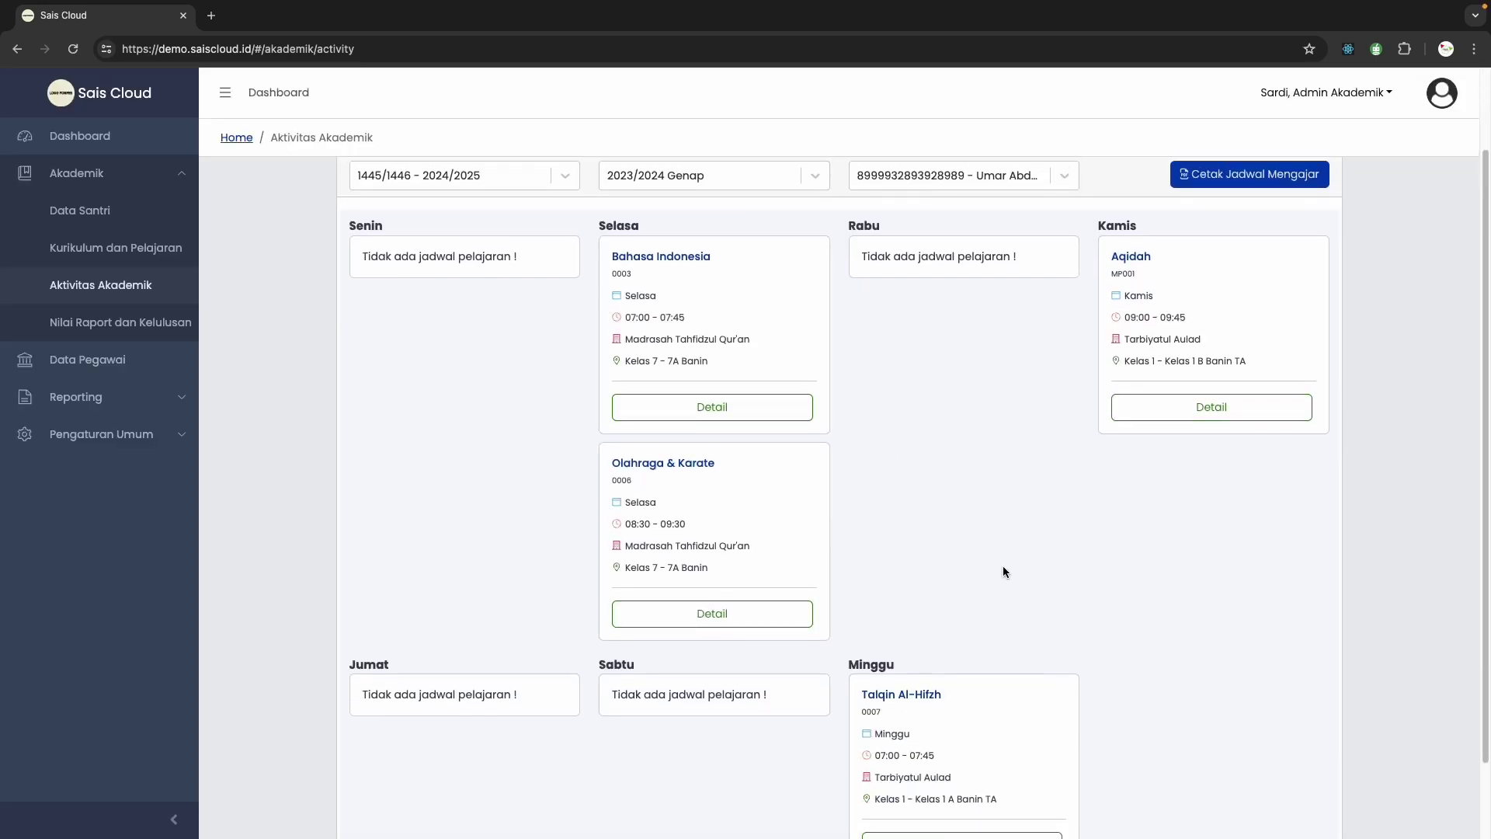
scroll(1003, 565, "up", 2)
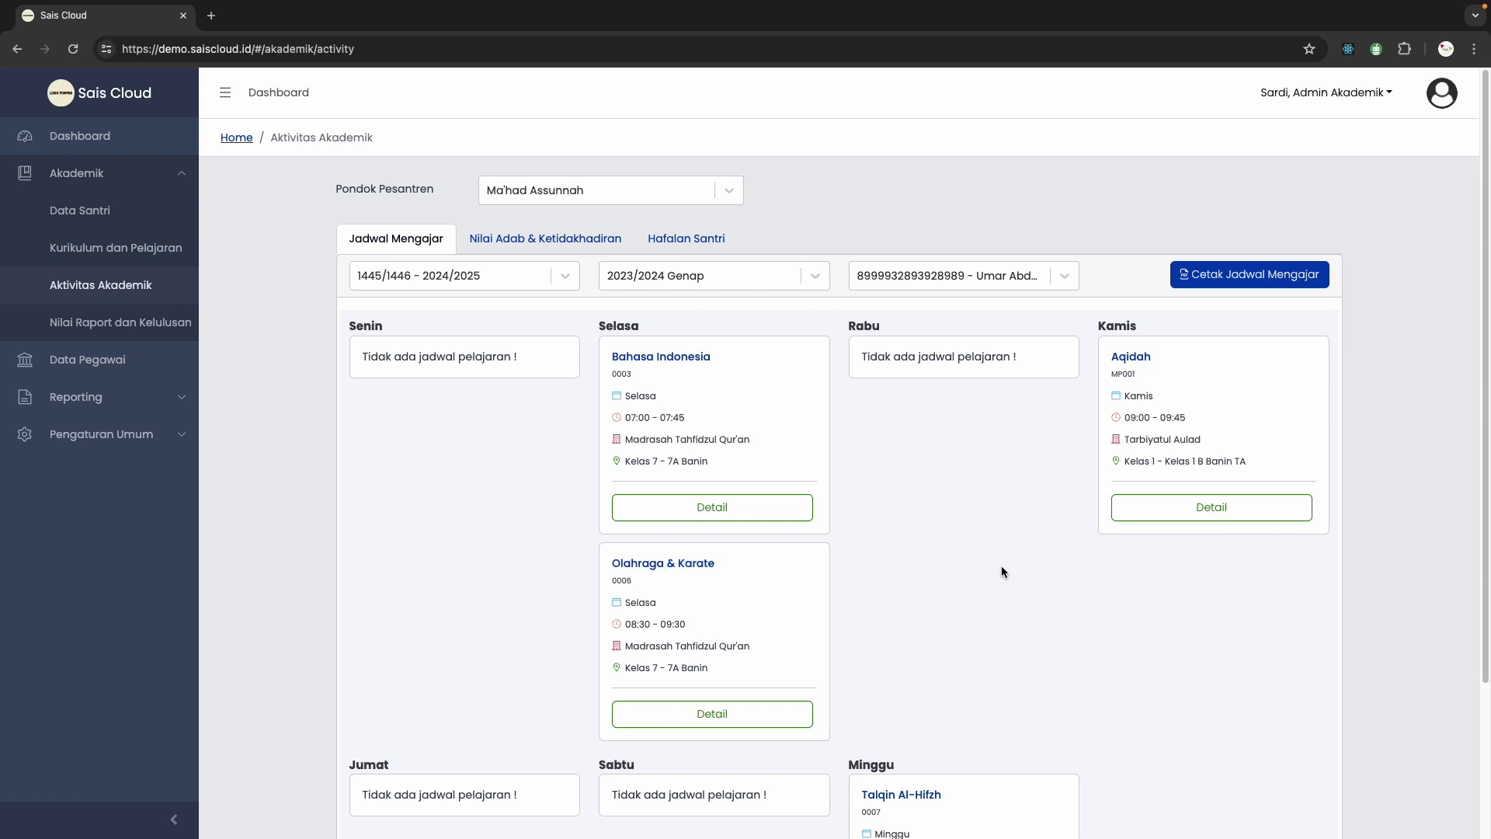